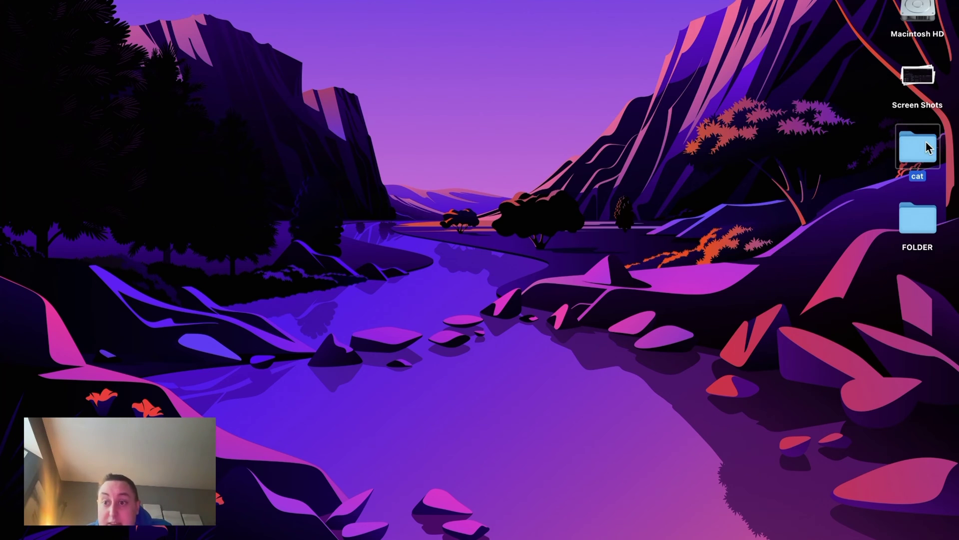
Open the desktop cat folder and preview each cat photo, starting from IMG_7607.jpeg
double_click(926, 141)
left_click(503, 115)
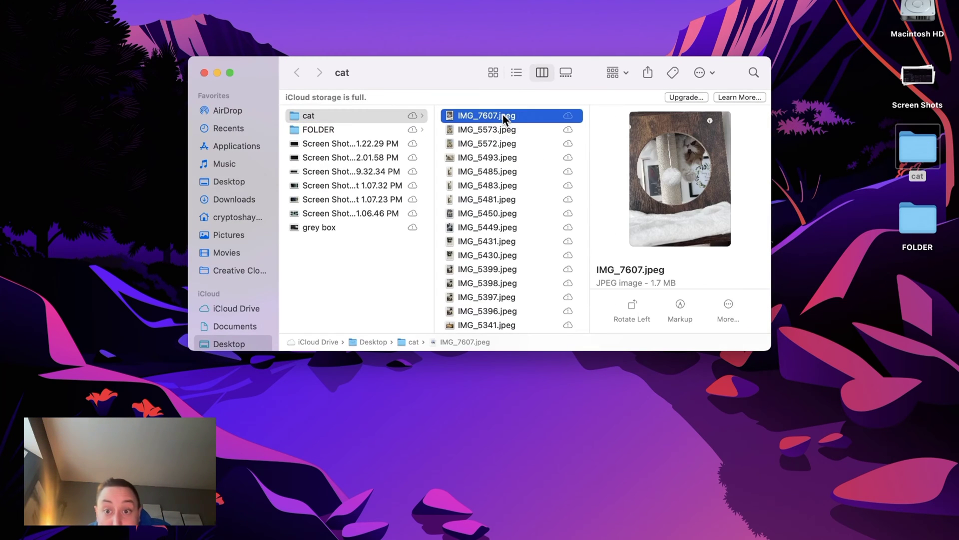
key("Down")
key("Down")
key("Down")
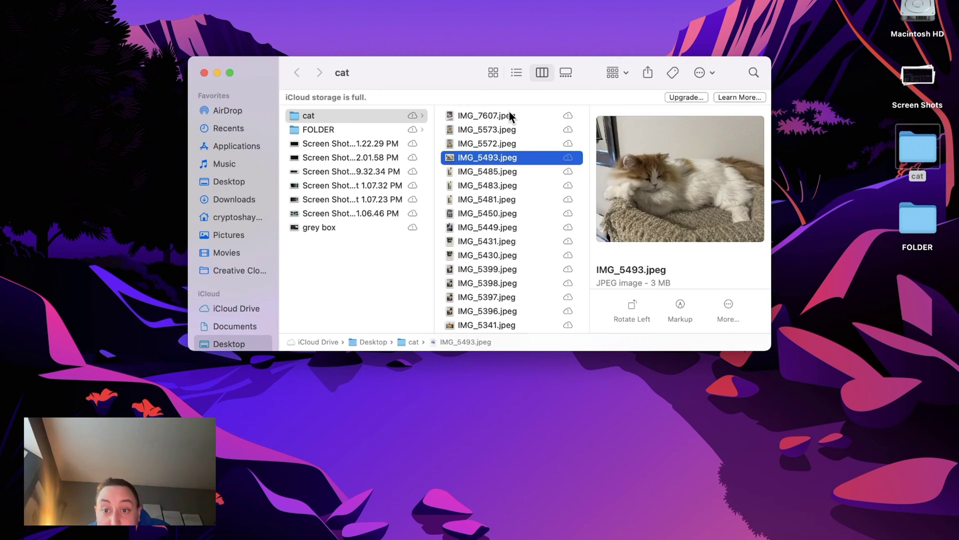
key("Down")
key("Down")
key("Down")
key("Down")
key("Down")
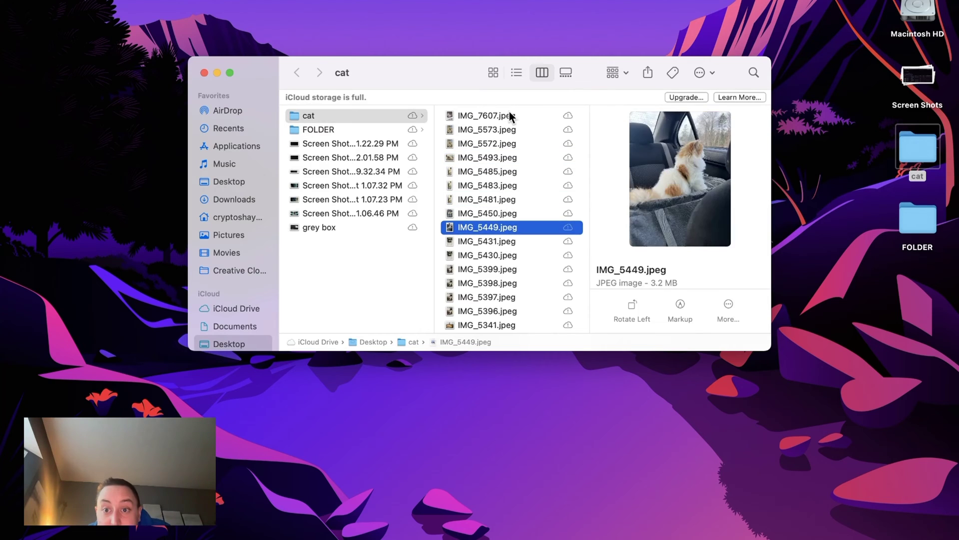
key("Down")
key("Down")
key("Down")
key("Down")
key("Down")
key("Down")
key("Down")
key("Down")
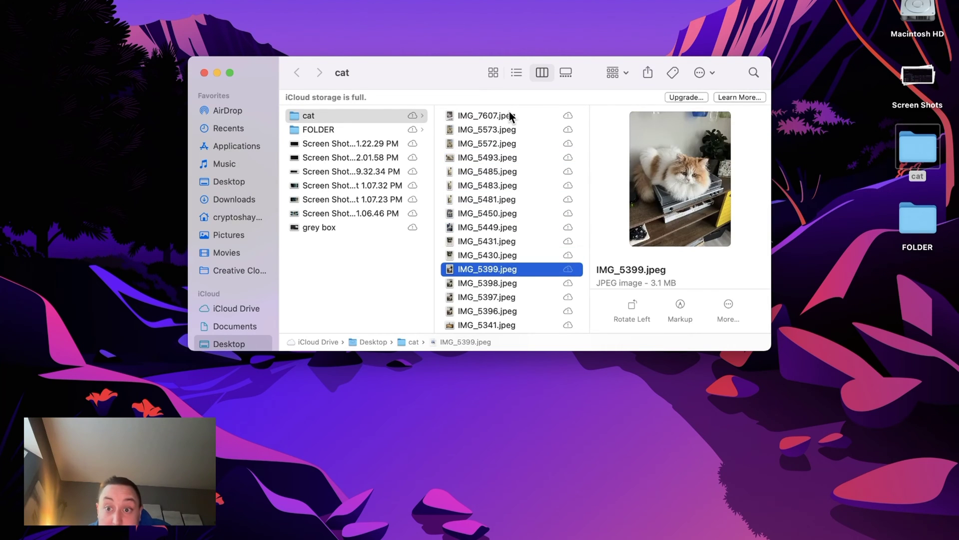
key("Down")
key("Down")
key("Down")
key("Down")
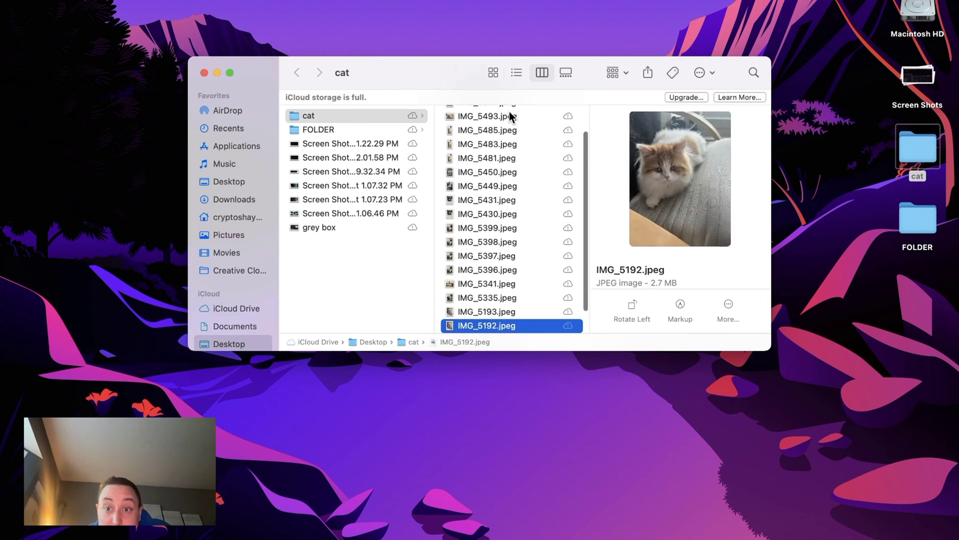
Close the cat folder and bring up neuralframes.com in a maximized Chrome window
left_click(204, 72)
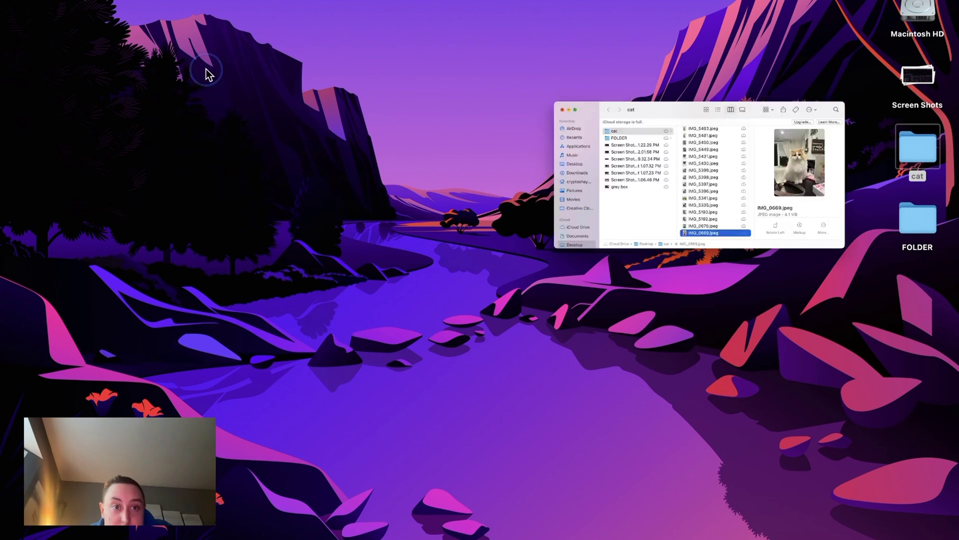
mouse_move(447, 533)
left_click(508, 532)
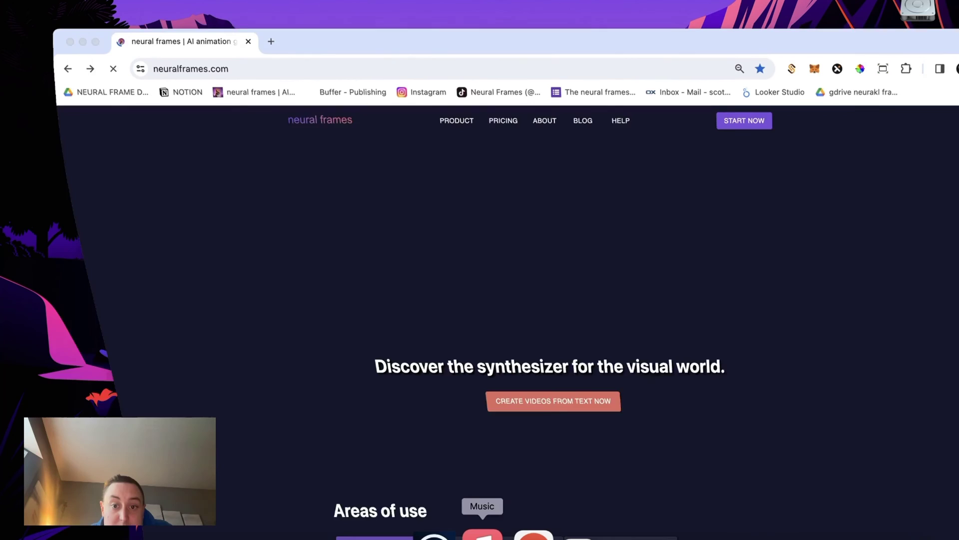
left_click(571, 417)
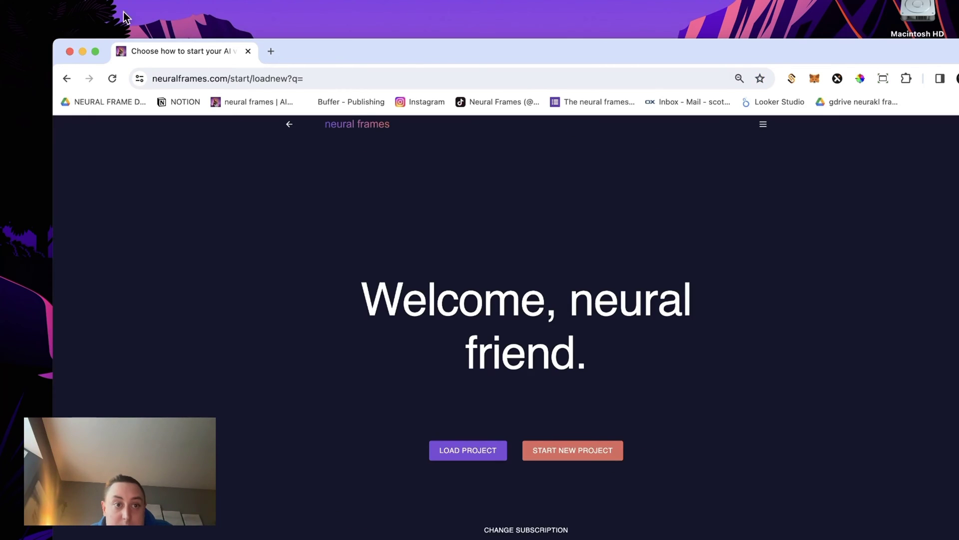
left_click(95, 51)
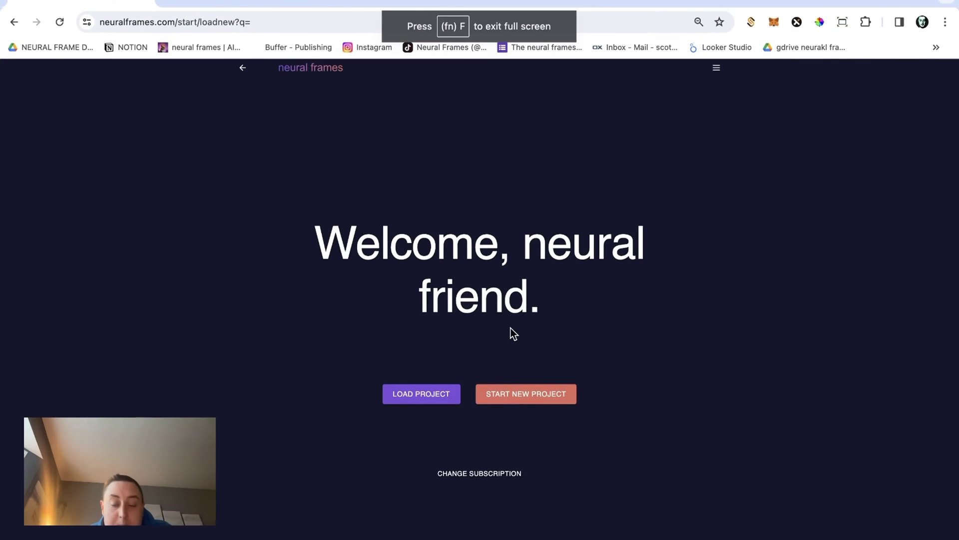
Start a new project and look over the AI model options
left_click(508, 398)
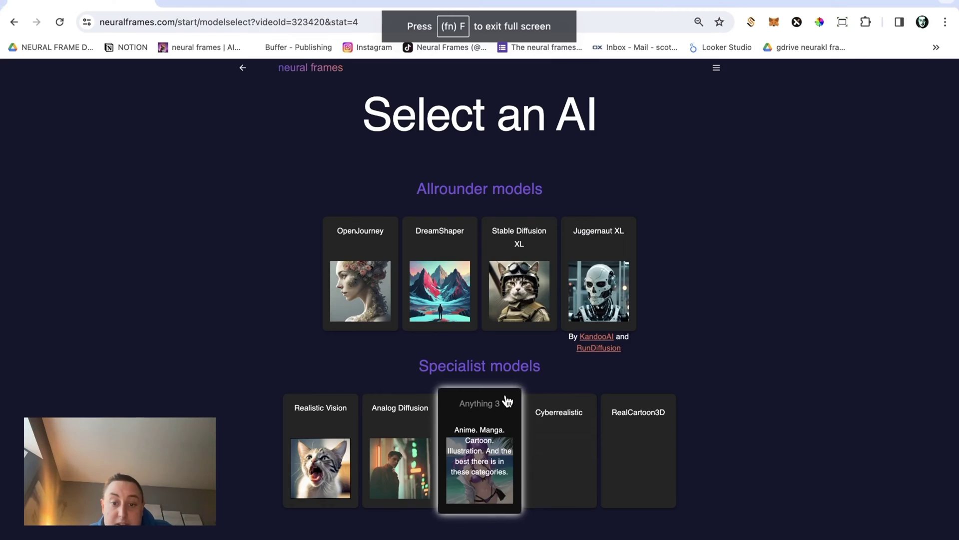
scroll(567, 281, "down", 15)
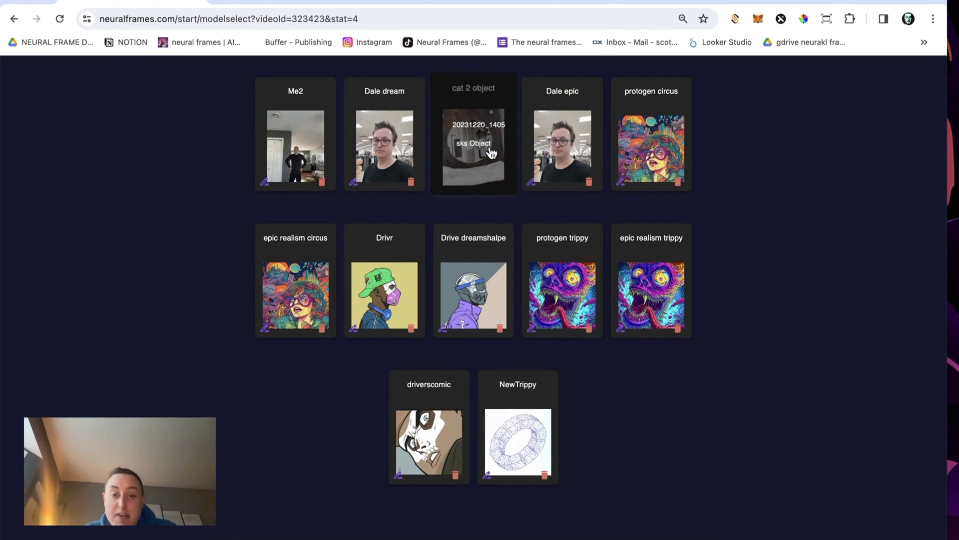
scroll(484, 191, "down", 5)
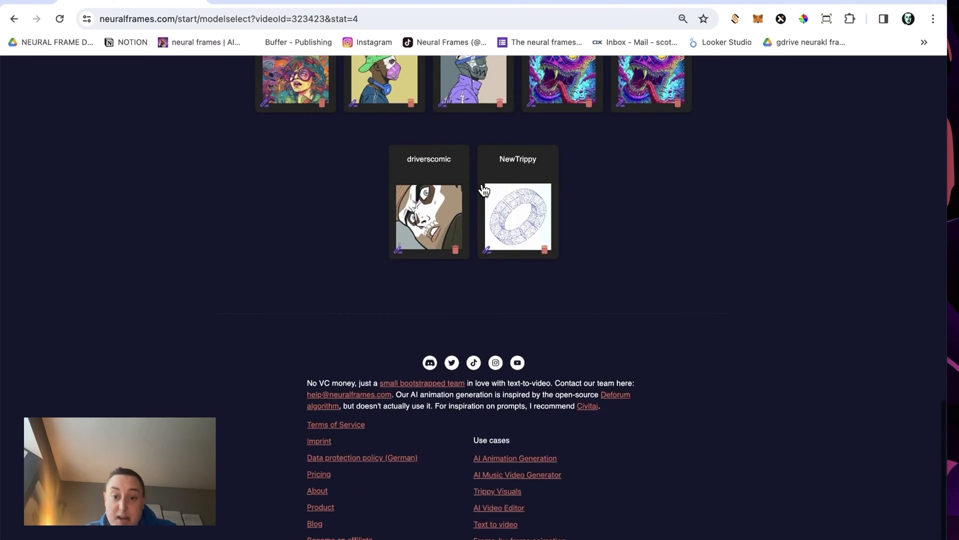
scroll(484, 191, "up", 9)
scroll(484, 190, "up", 5)
Select all photos in Desktop > cat as training pictures for the custom model
left_click(302, 343)
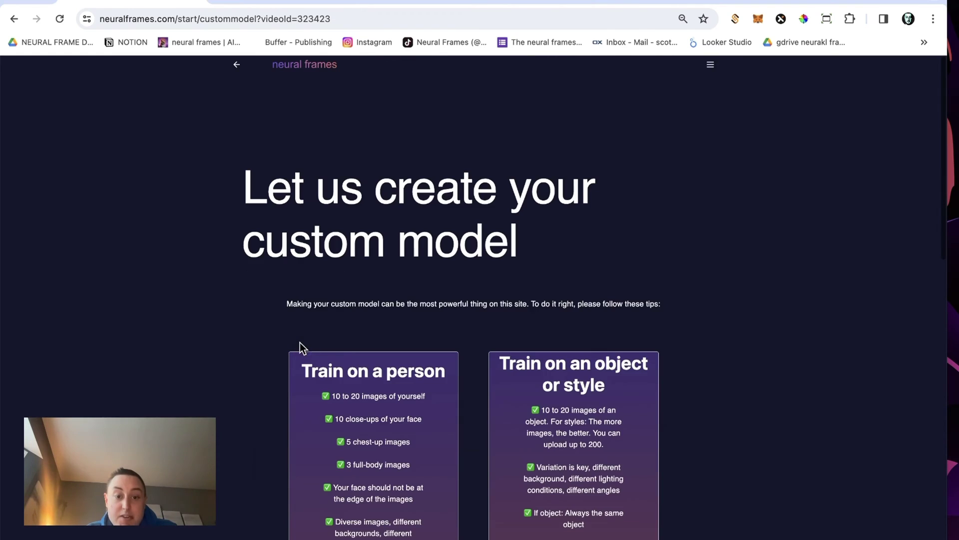
scroll(406, 345, "down", 10)
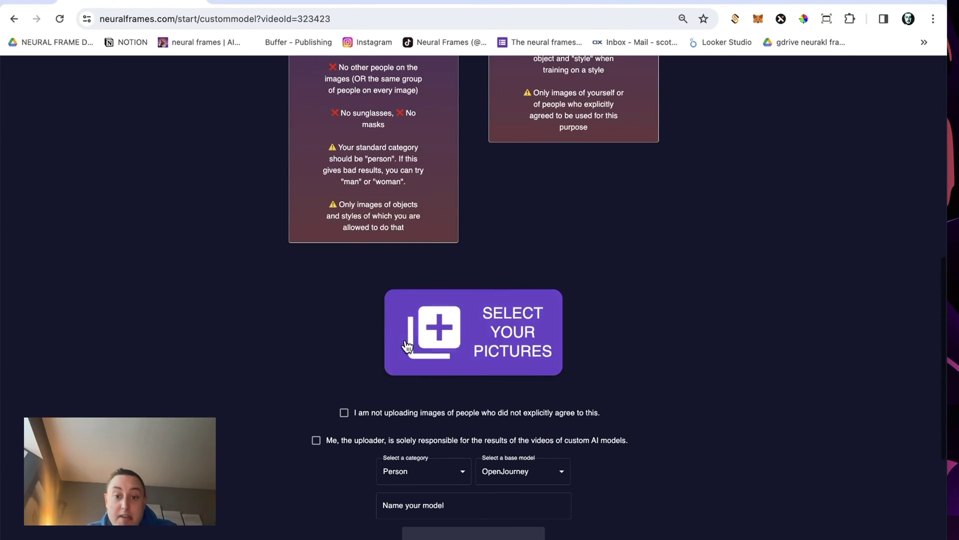
left_click(428, 345)
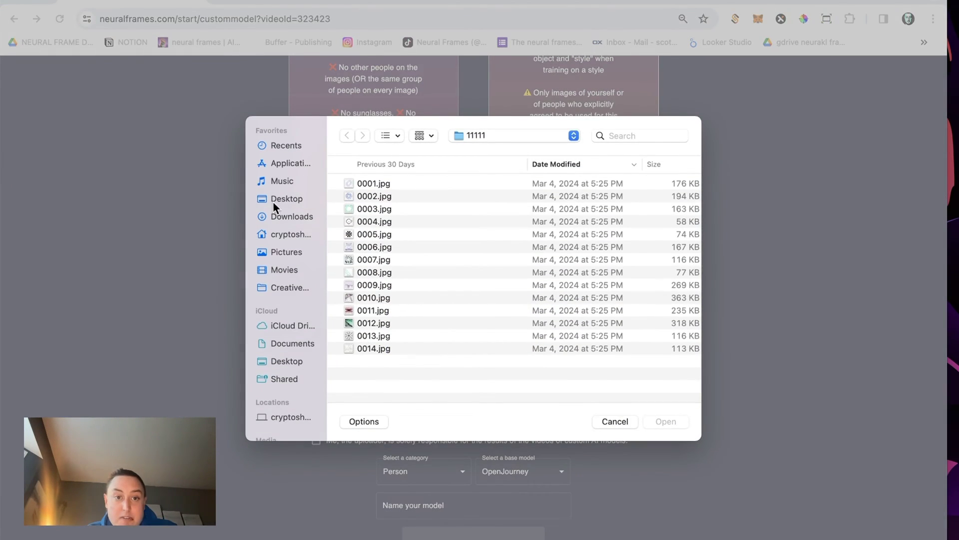
left_click(289, 200)
double_click(377, 194)
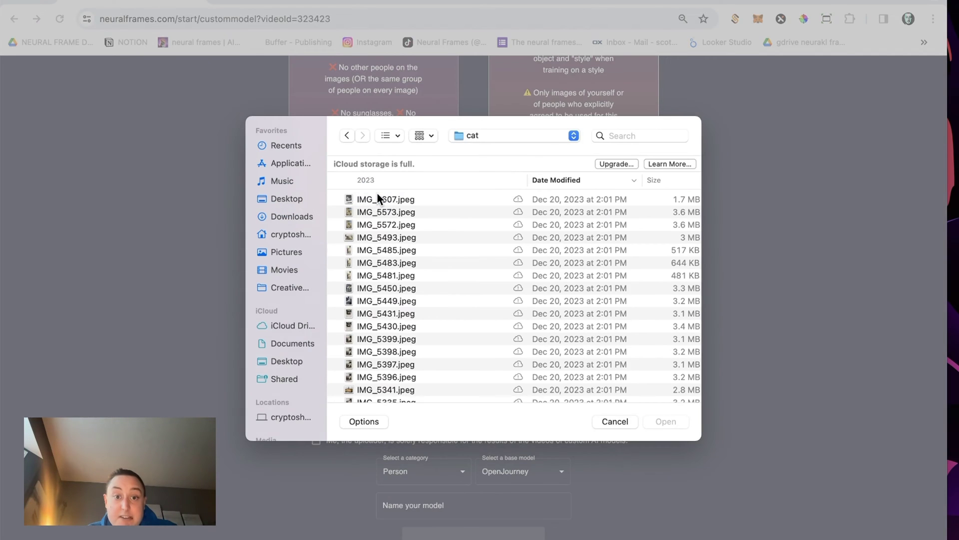
left_click(377, 196)
scroll(377, 196, "down", 5)
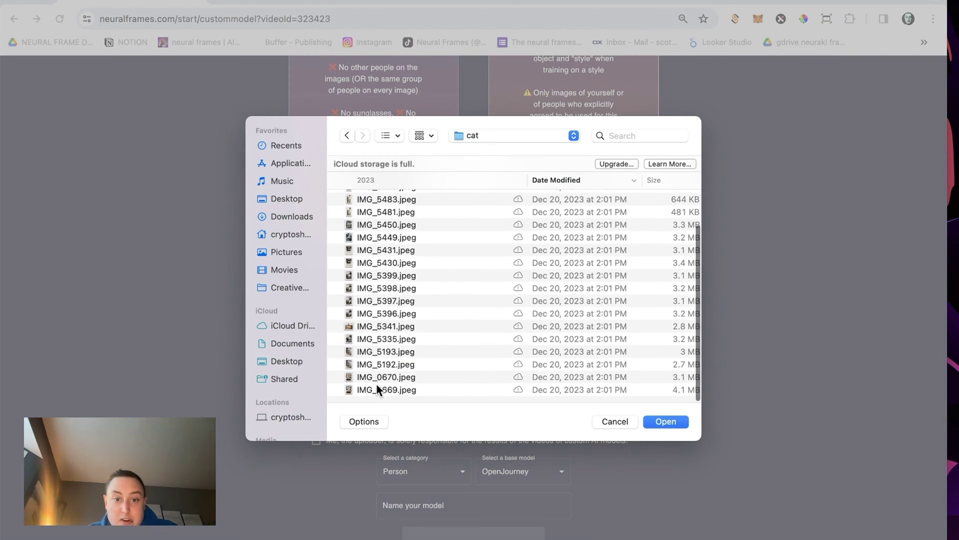
left_click(377, 385, "shift")
Add the selected cat photos and tick both consent checkboxes
left_click(666, 422)
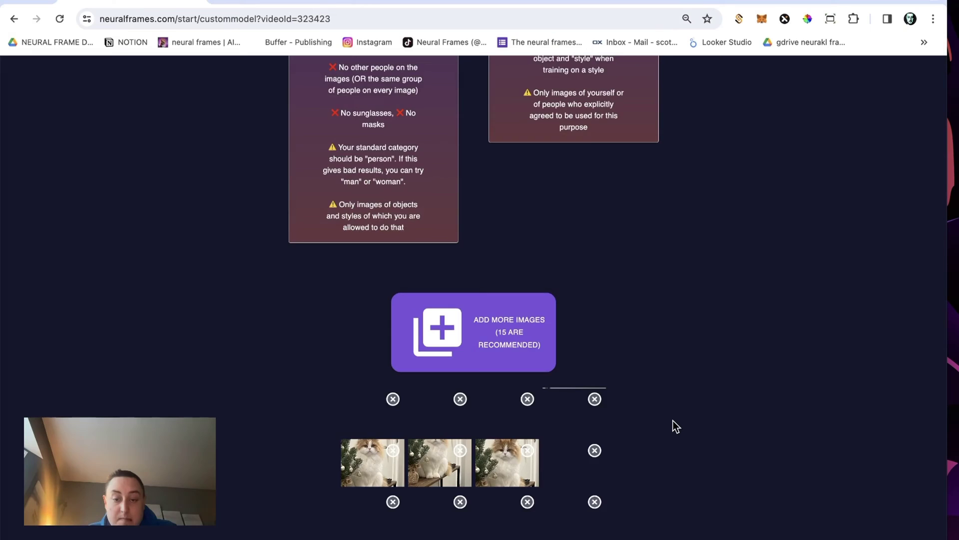
scroll(673, 421, "down", 3)
scroll(648, 330, "down", 6)
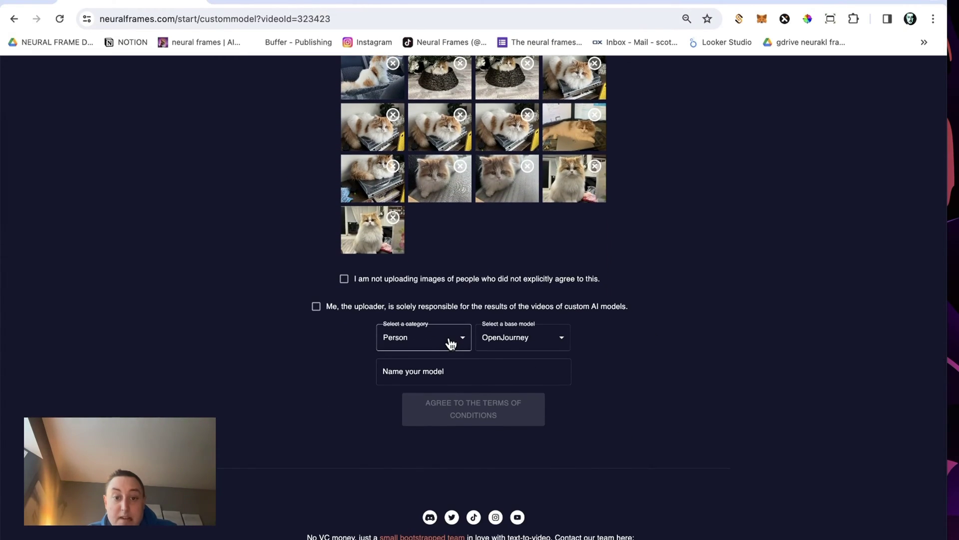
left_click(344, 279)
left_click(316, 305)
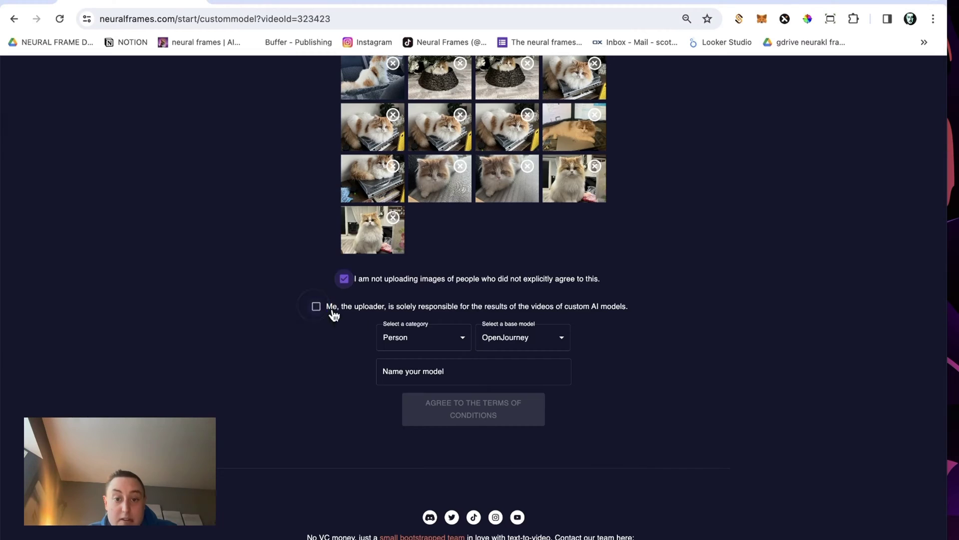
Set category Object, base model Realistic Vision, name 'cat', and upload for training
left_click(411, 347)
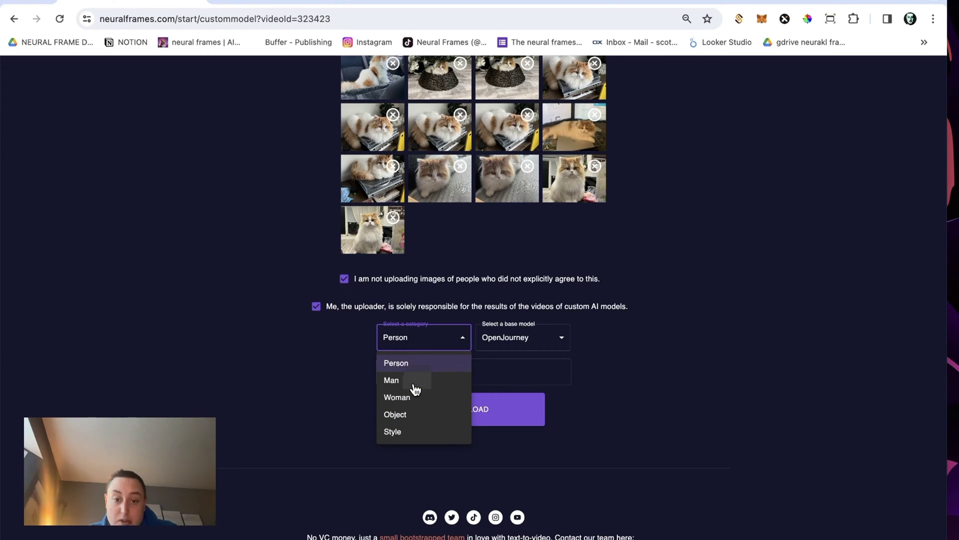
left_click(418, 420)
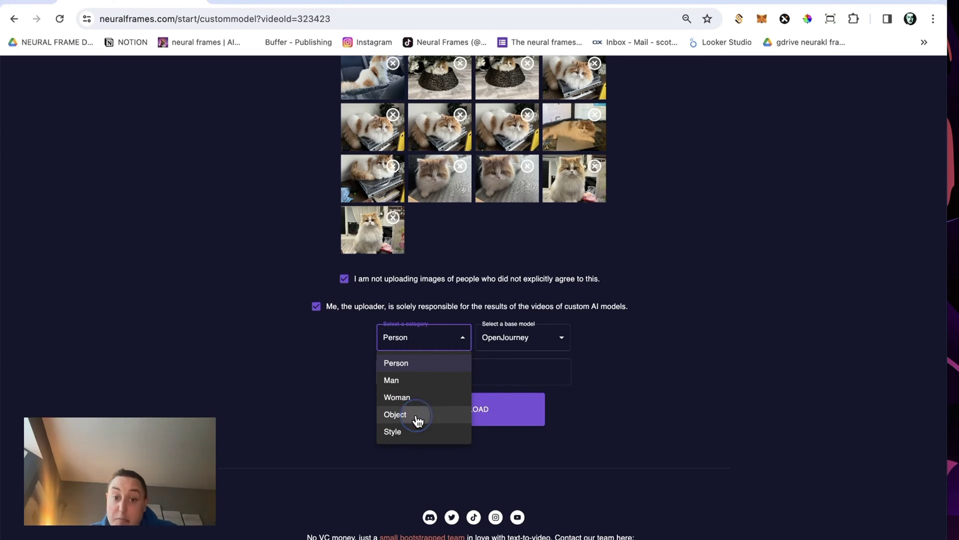
left_click(519, 348)
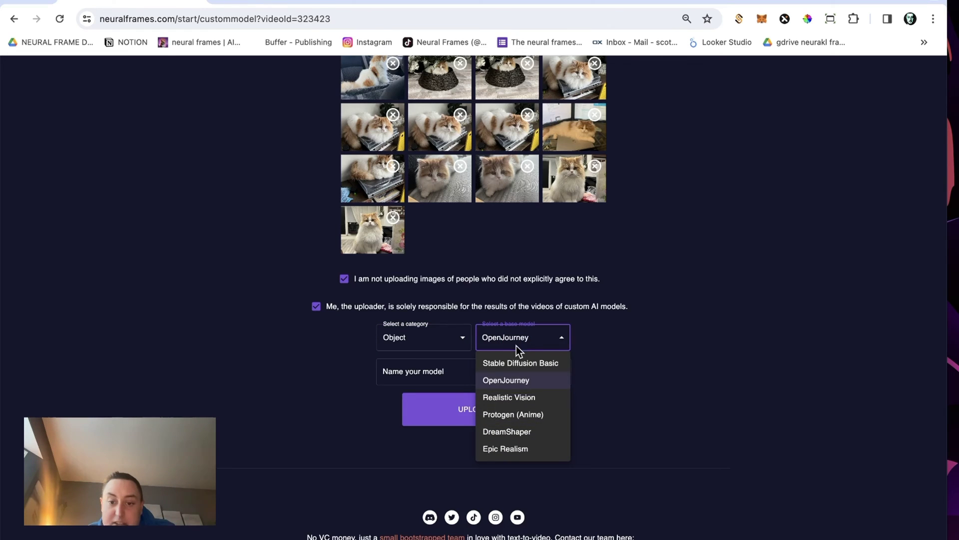
left_click(524, 400)
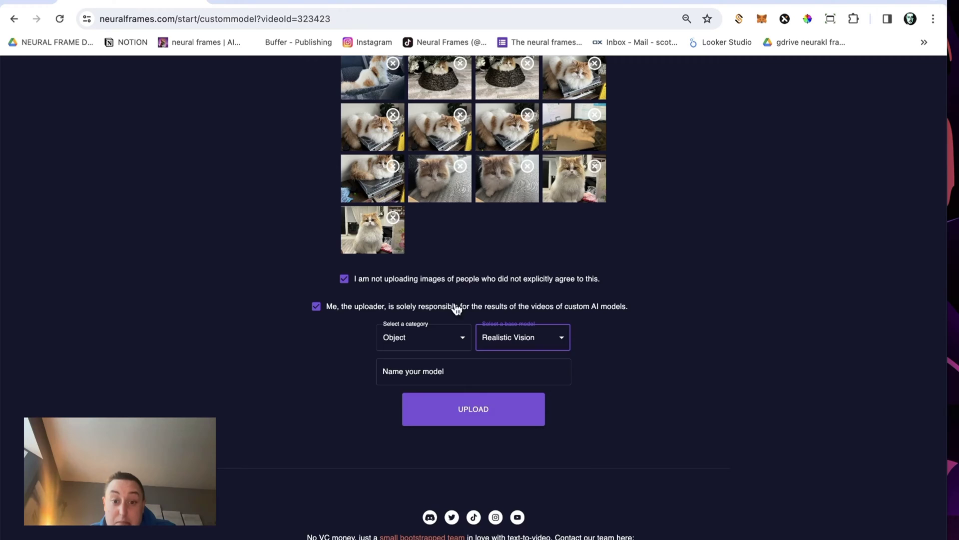
left_click(431, 370)
type("cat")
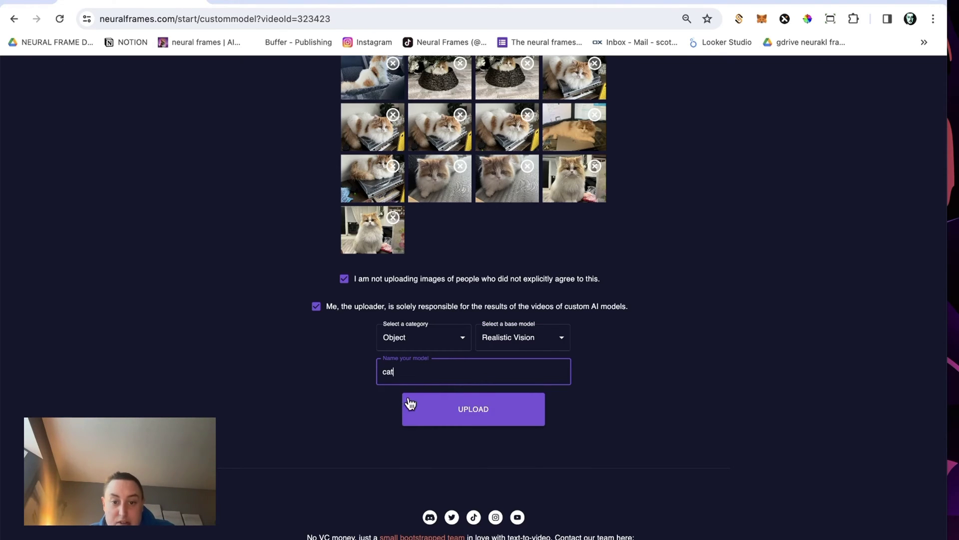
left_click(460, 407)
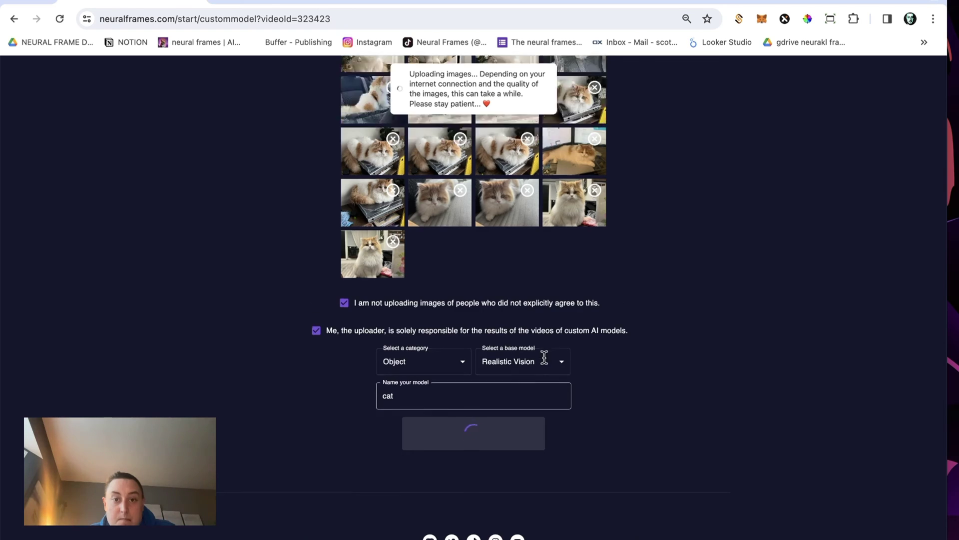
Start a new project with the cat 2 object custom model and create a new first image
left_click(531, 392)
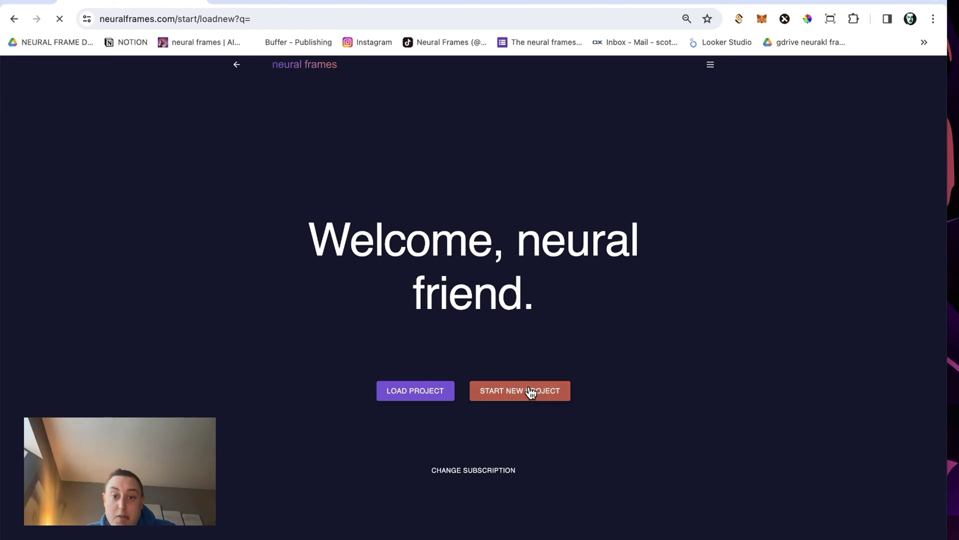
mouse_move(571, 292)
scroll(571, 293, "down", 10)
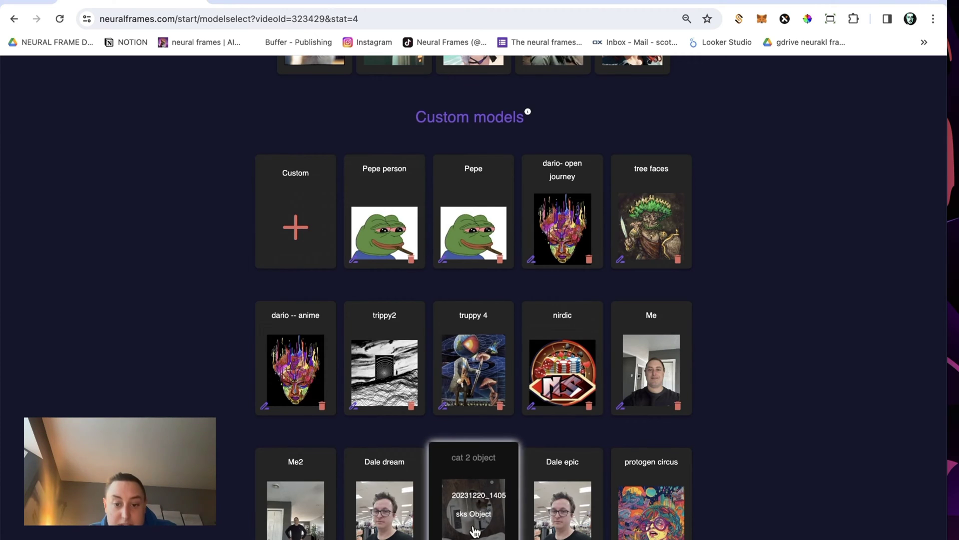
left_click(474, 530)
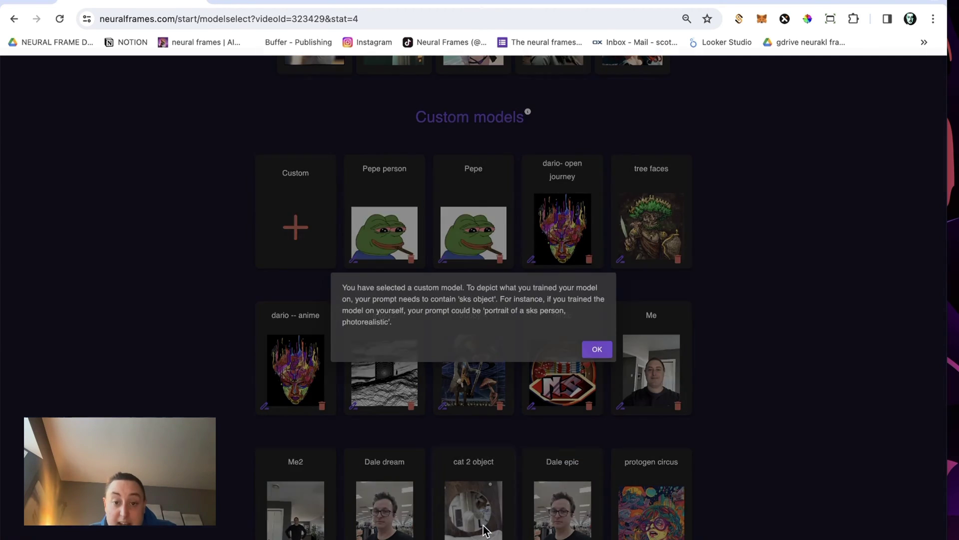
left_click(600, 349)
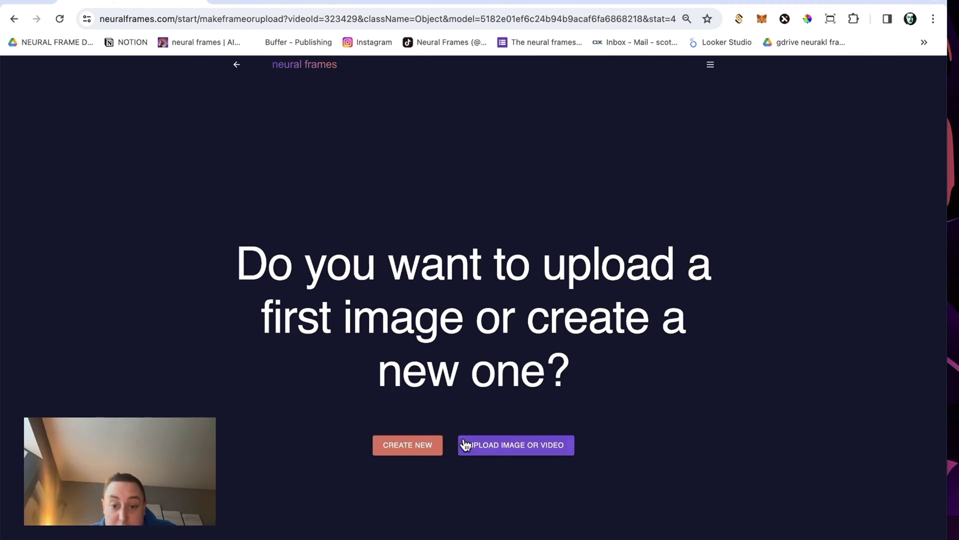
left_click(428, 452)
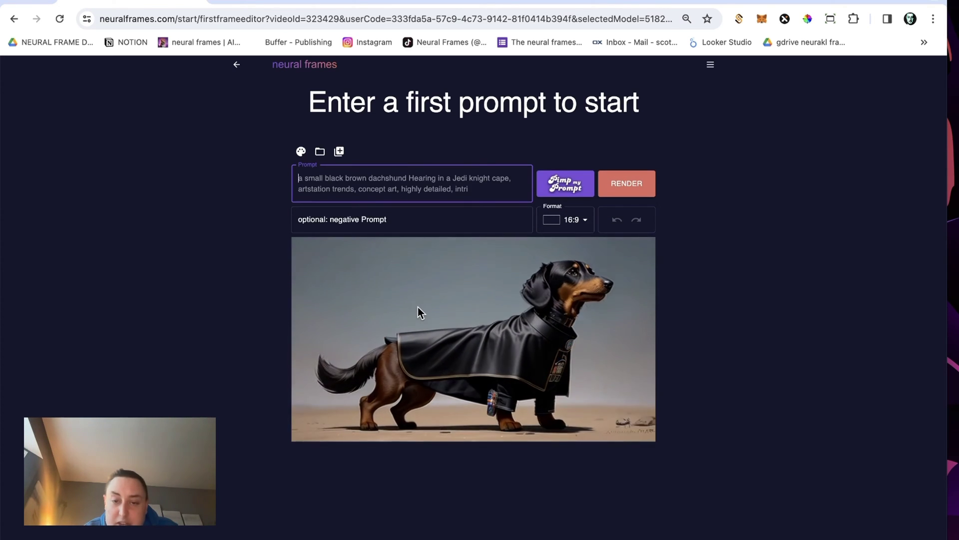
Render images for 'sks object, cat in a magical fairytale fantasy land' and pick the bottom-right one
type("sks object,")
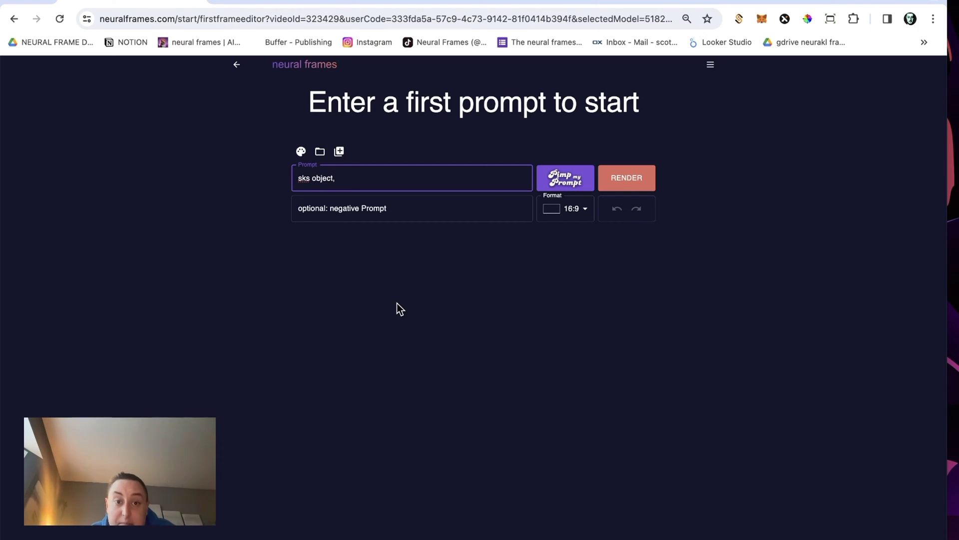
type("cat in a fiarytale land")
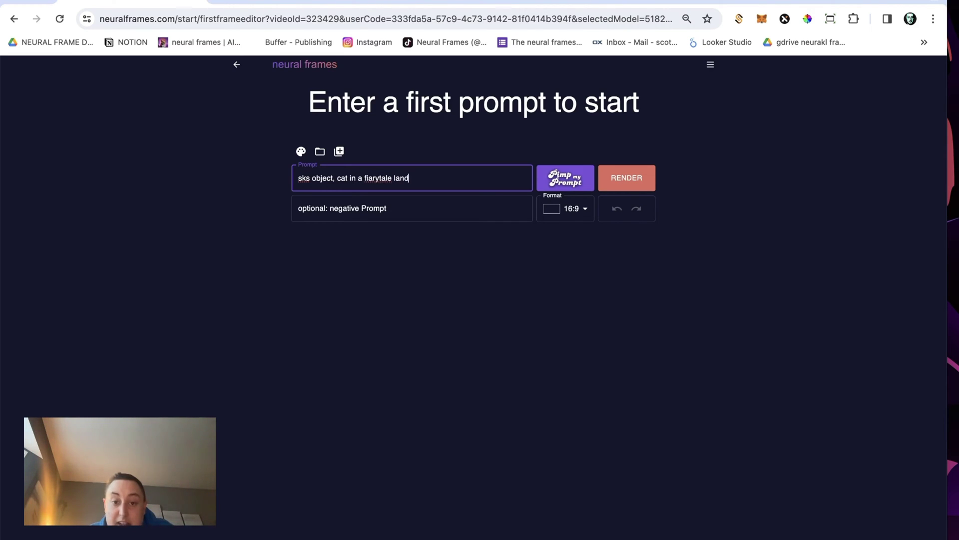
key("Return")
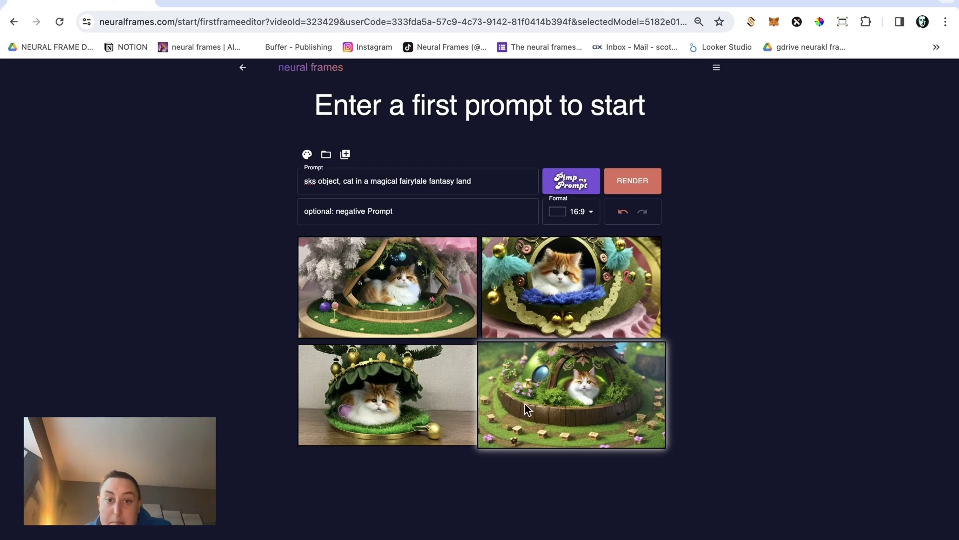
left_click(535, 411)
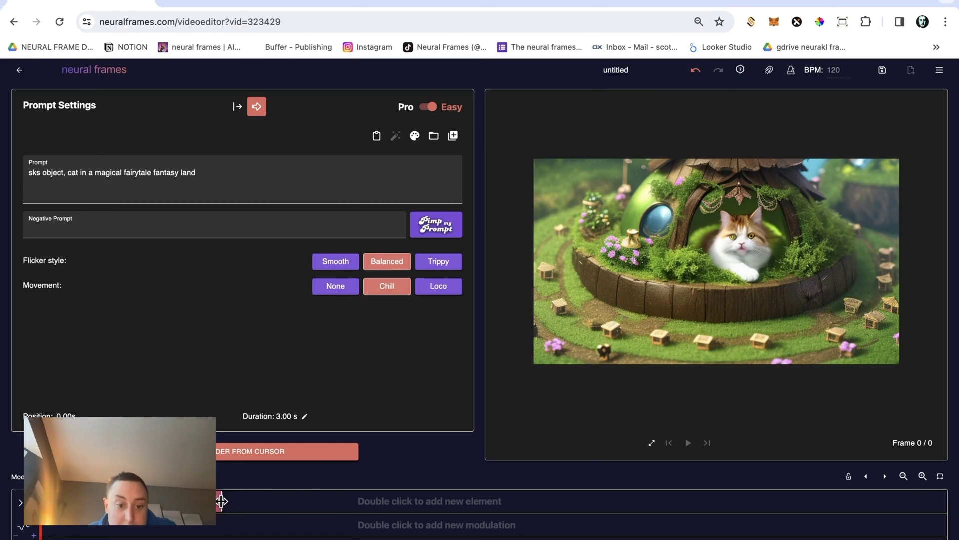
Lengthen the first prompt clip past 8.31 s, zooming the timeline out
left_click_drag(221, 501, 543, 497)
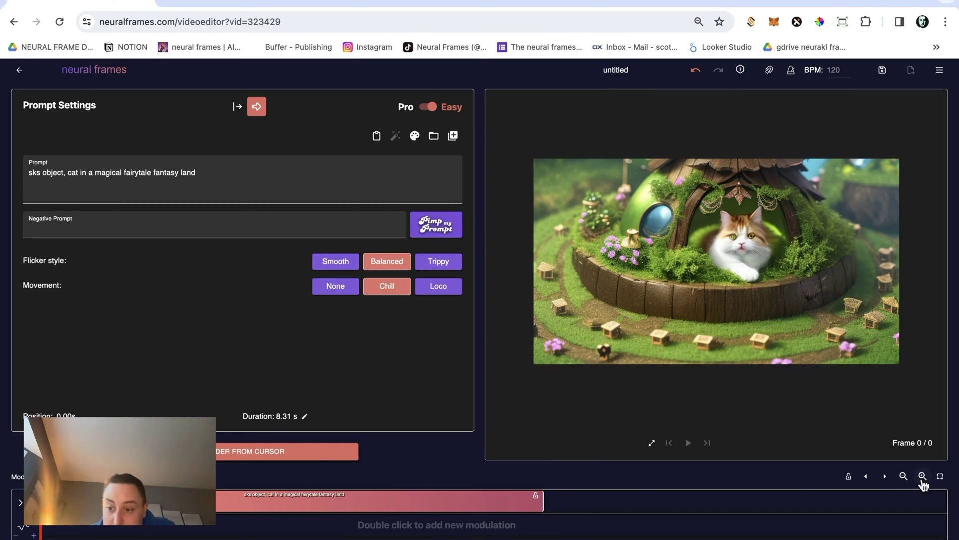
left_click(904, 477)
left_click(904, 478)
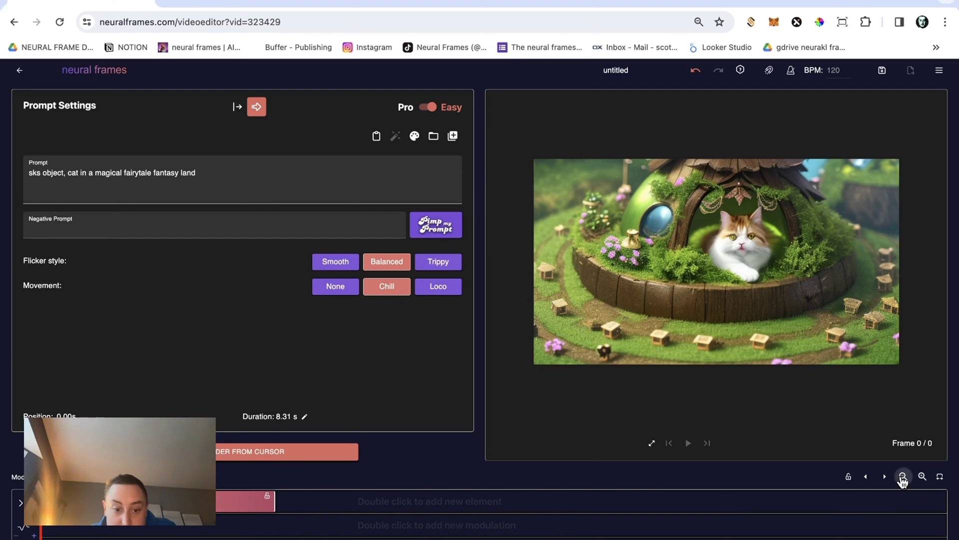
left_click(904, 476)
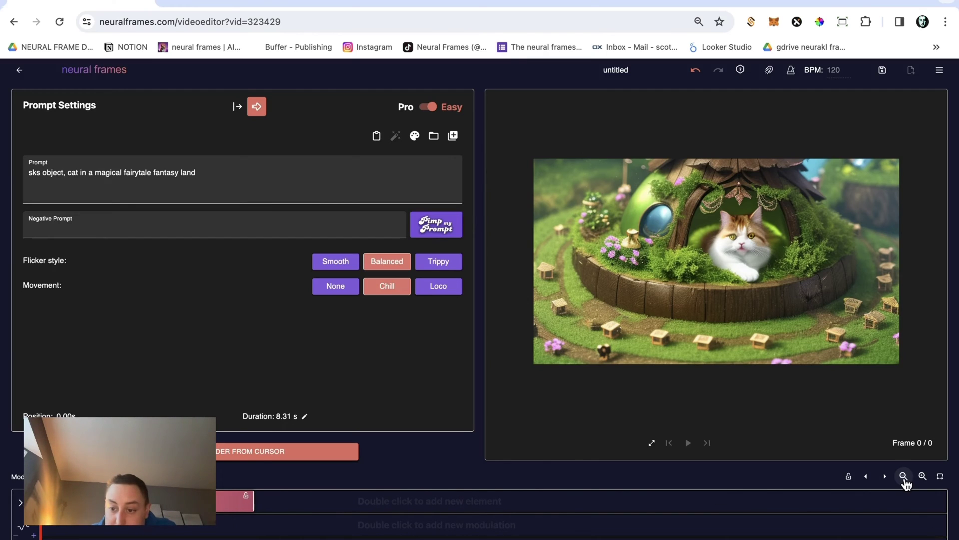
left_click(903, 476)
left_click_drag(234, 502, 286, 505)
Add two more prompt clips after it, each stretched to about nine to ten seconds
double_click(330, 509)
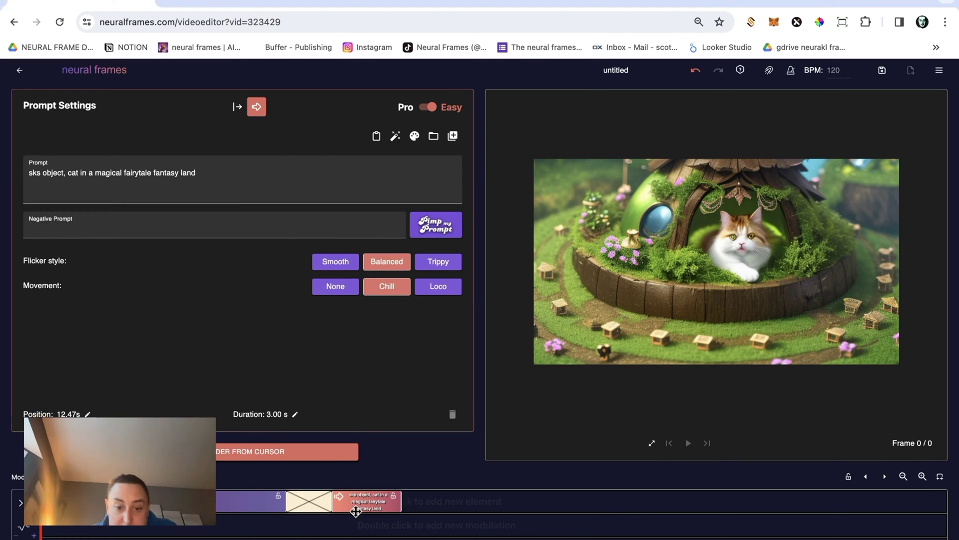
left_click_drag(403, 508, 553, 507)
double_click(567, 507)
left_click_drag(644, 507, 790, 508)
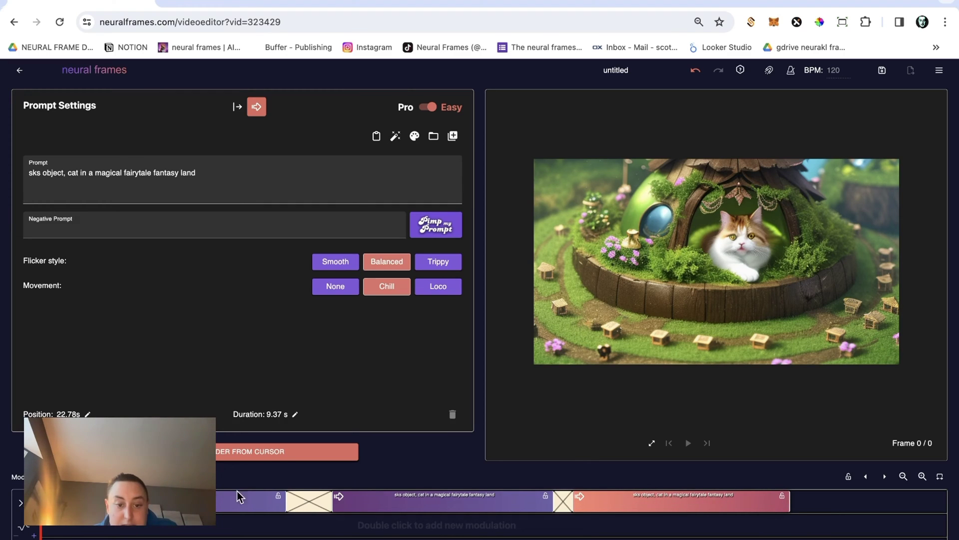
left_click(396, 508)
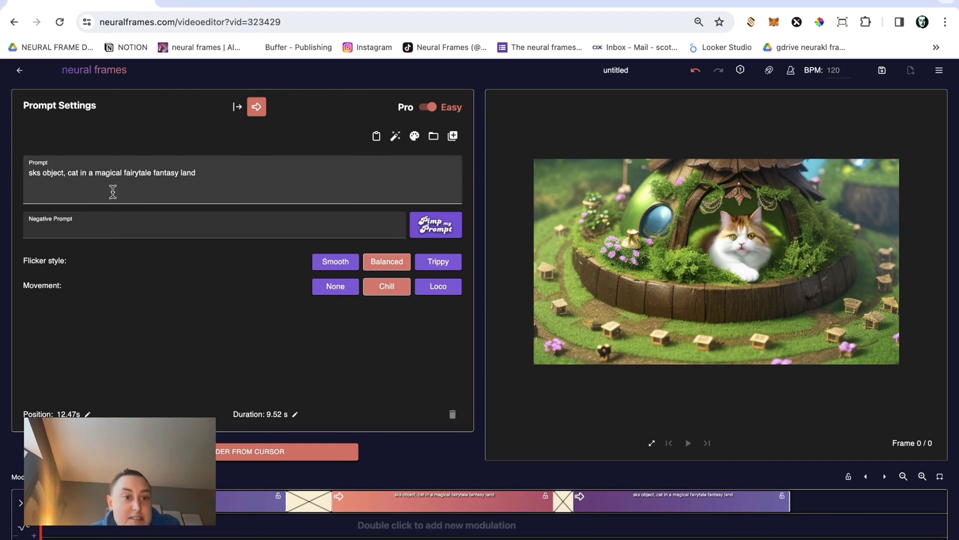
Replace 'magical fairytale fantasy land' in the middle clip with 'outer space, galaxies, stars, planets'
left_click_drag(216, 181, 93, 176)
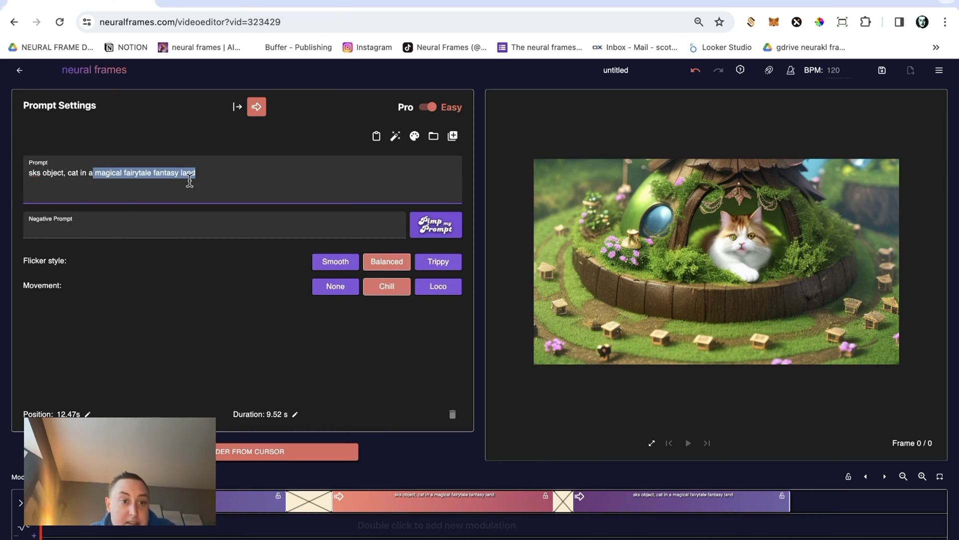
key("BackSpace")
type("oute")
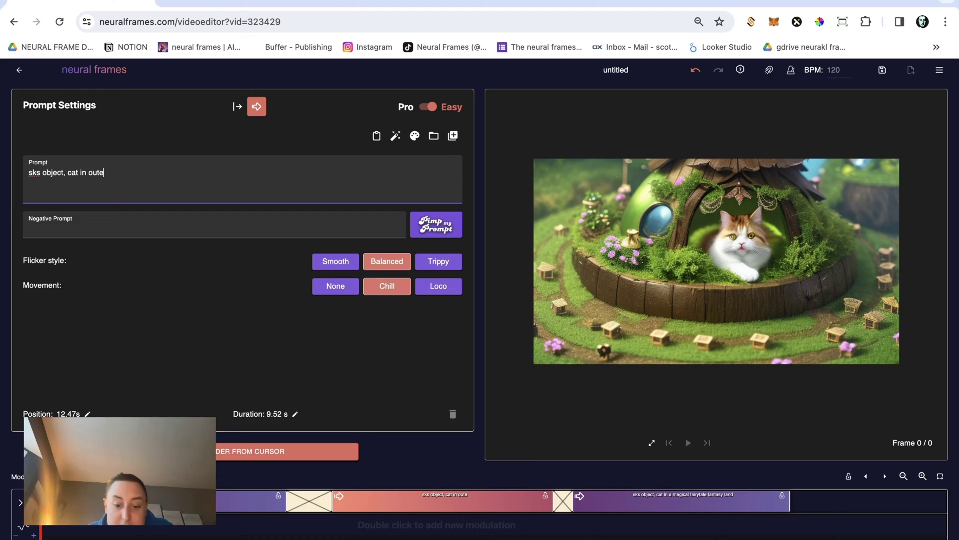
type("r space, gal")
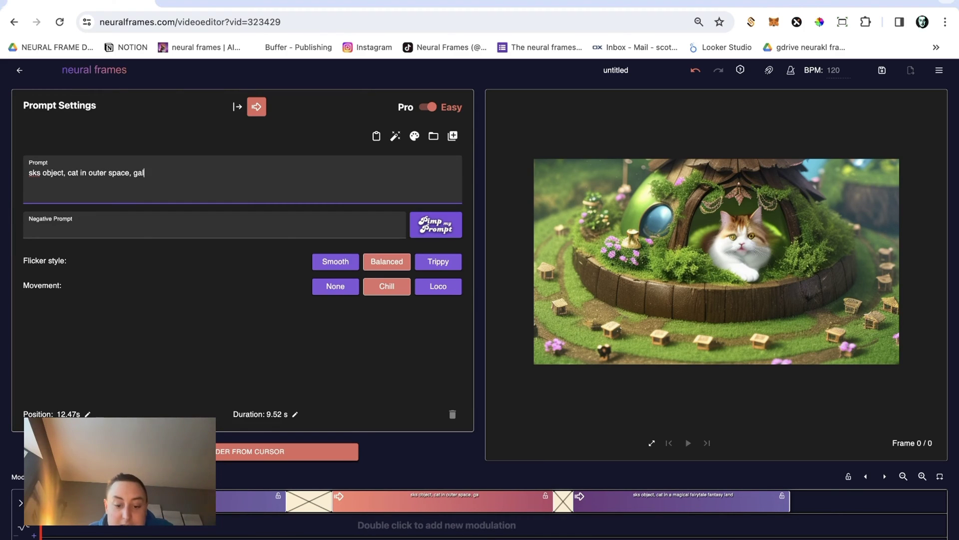
type("axies")
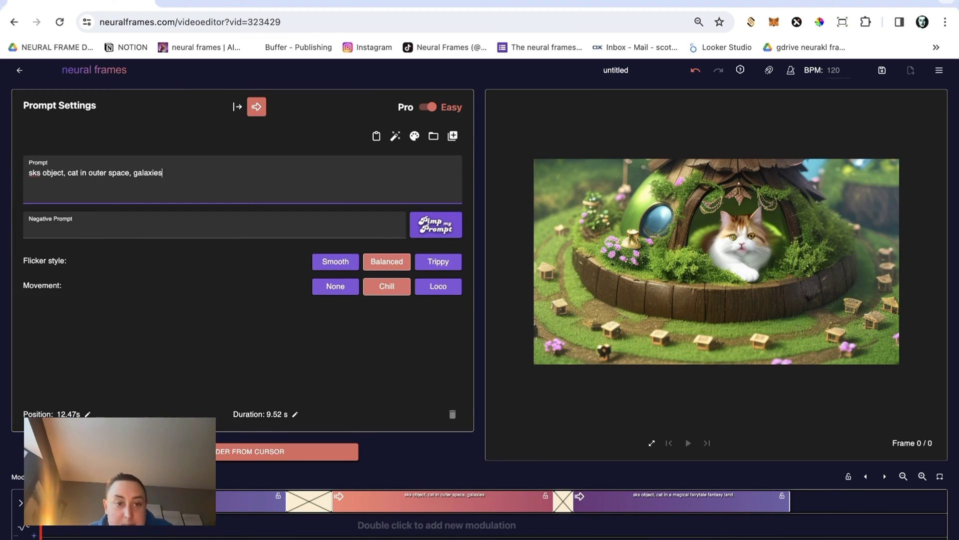
type(", stars, planets")
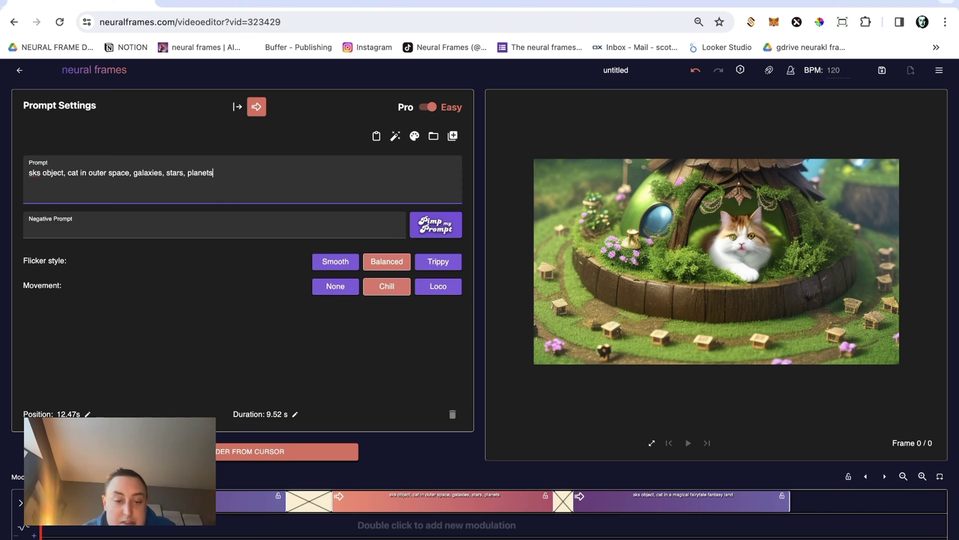
Change the last clip's prompt to 'sks object, cat in the jungle' and bring up song selection
left_click(662, 501)
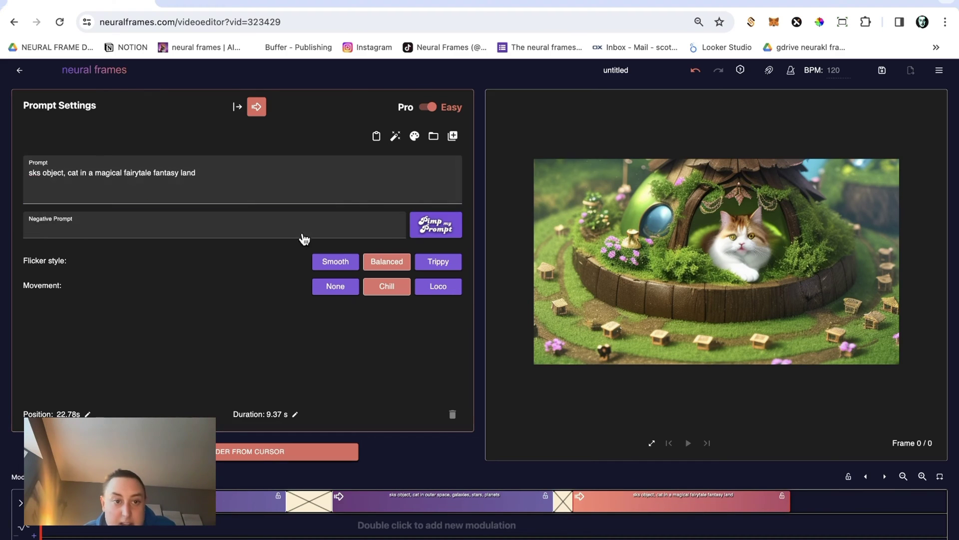
left_click_drag(248, 176, 66, 175)
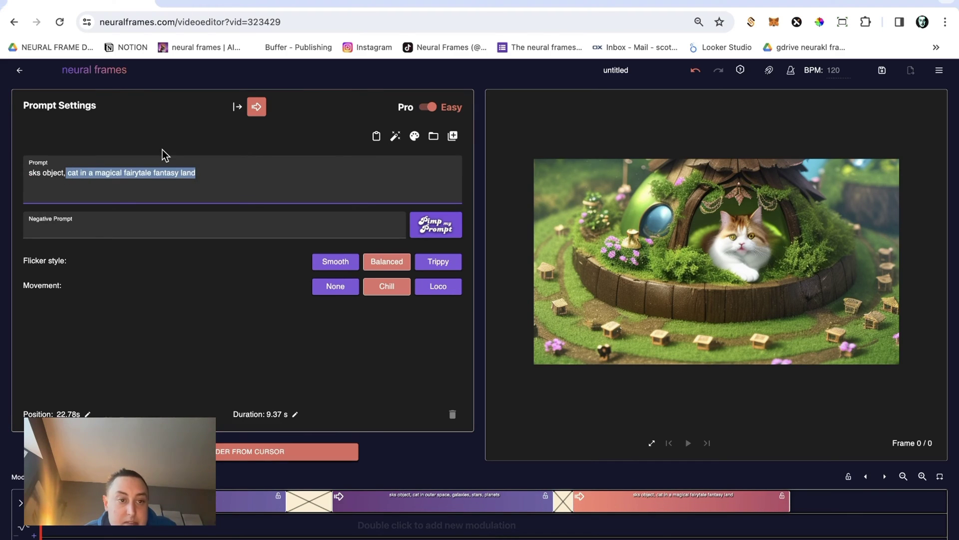
key("BackSpace")
type("ca")
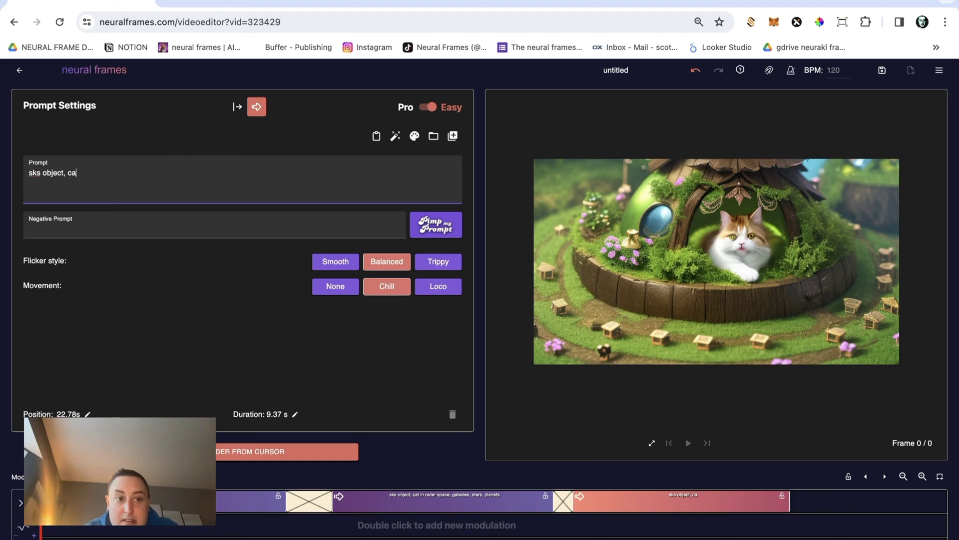
type("t in ")
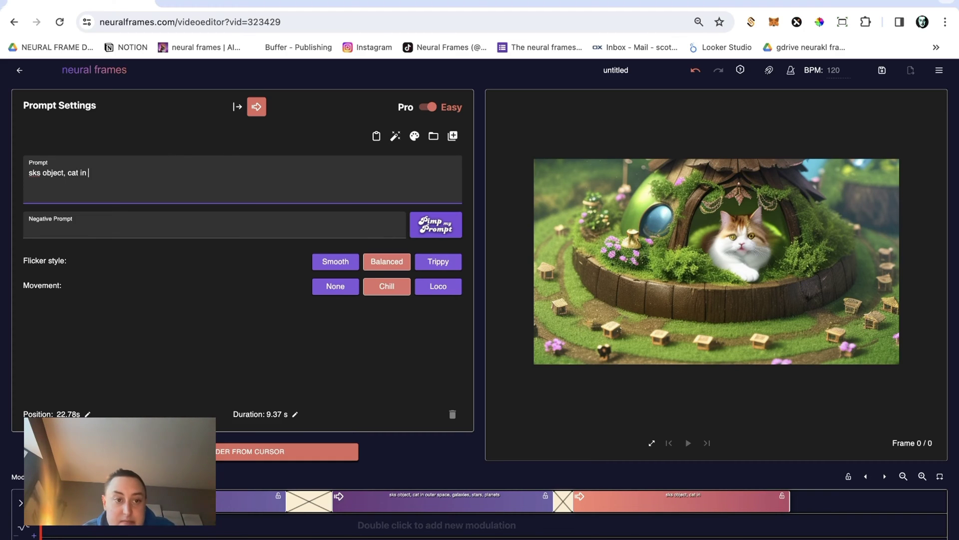
type("the jungle")
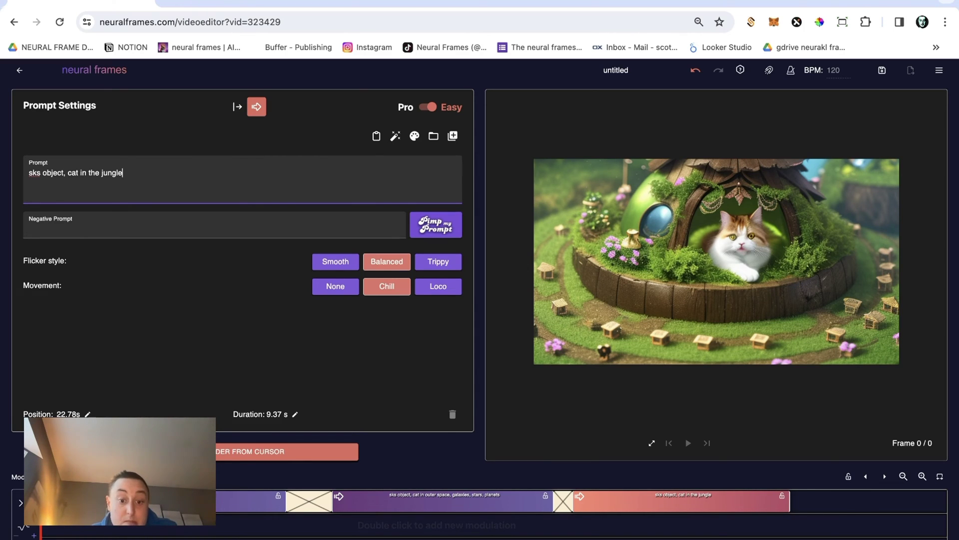
left_click(306, 534)
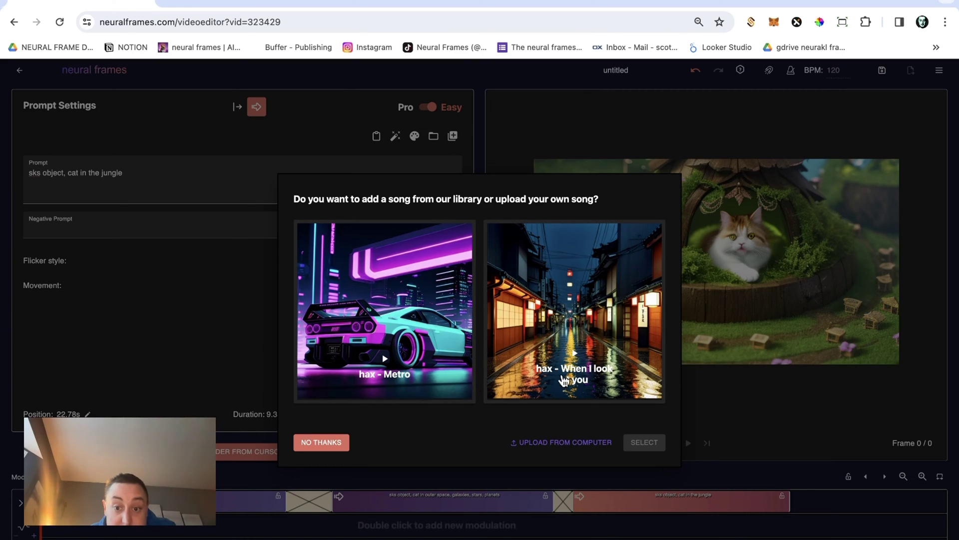
Add the library song, then show the first clip's Pro settings (Strength 0.6, Zoom 0.5)
left_click(402, 393)
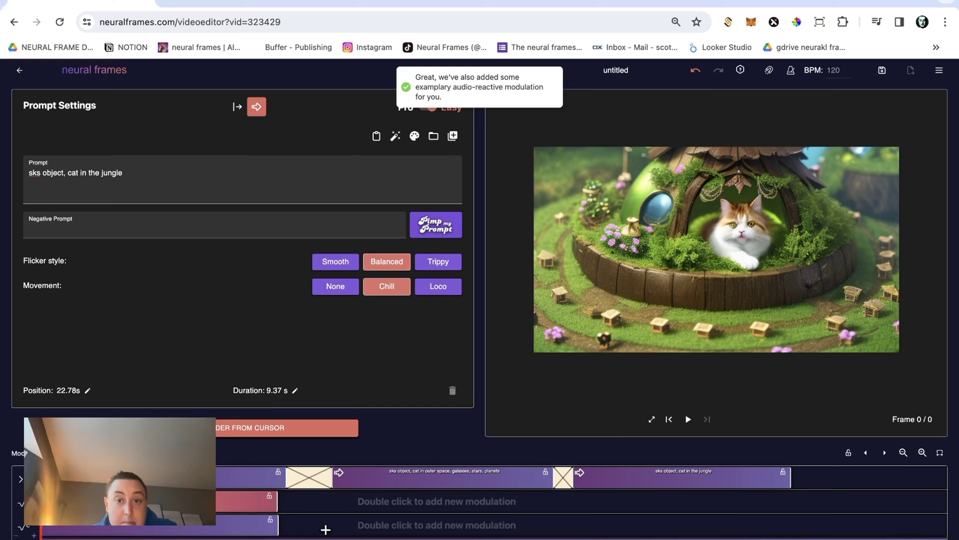
left_click(264, 478)
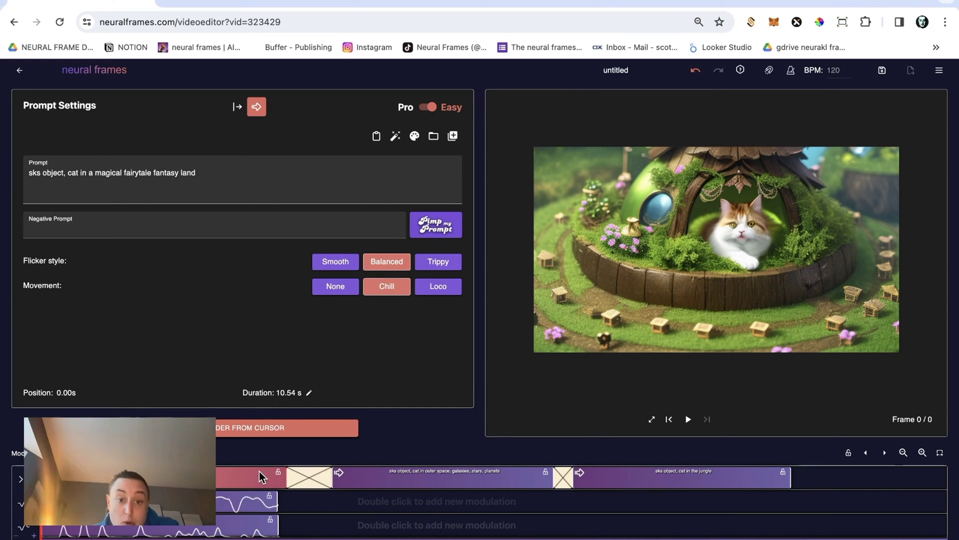
left_click(426, 107)
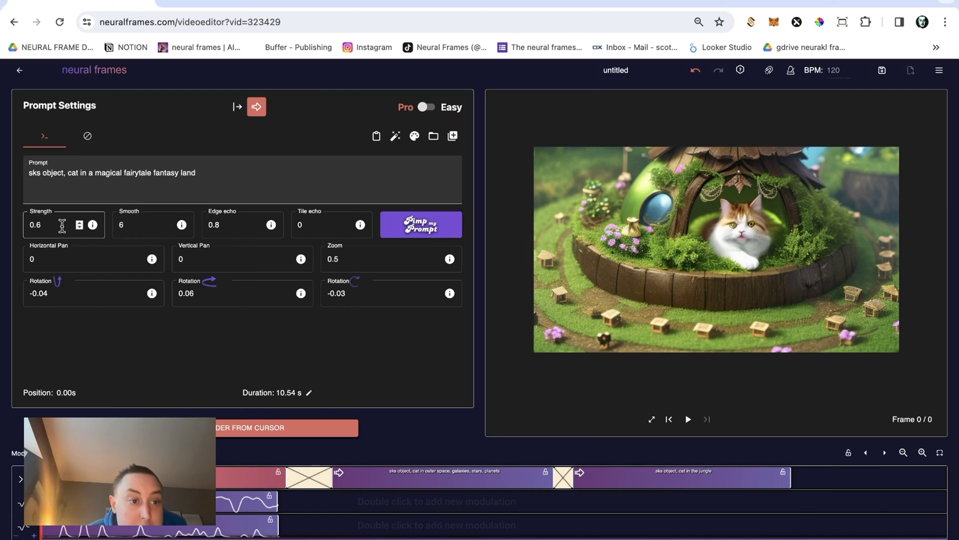
Enter 2 in the first clip's Strength and raise Smooth from 6 to 14
left_click(62, 226)
type("2")
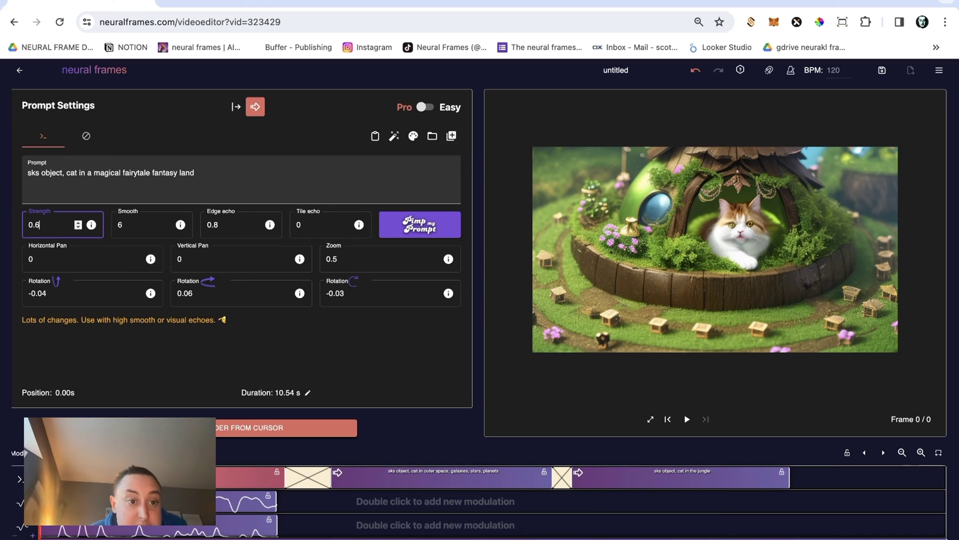
left_click(120, 225)
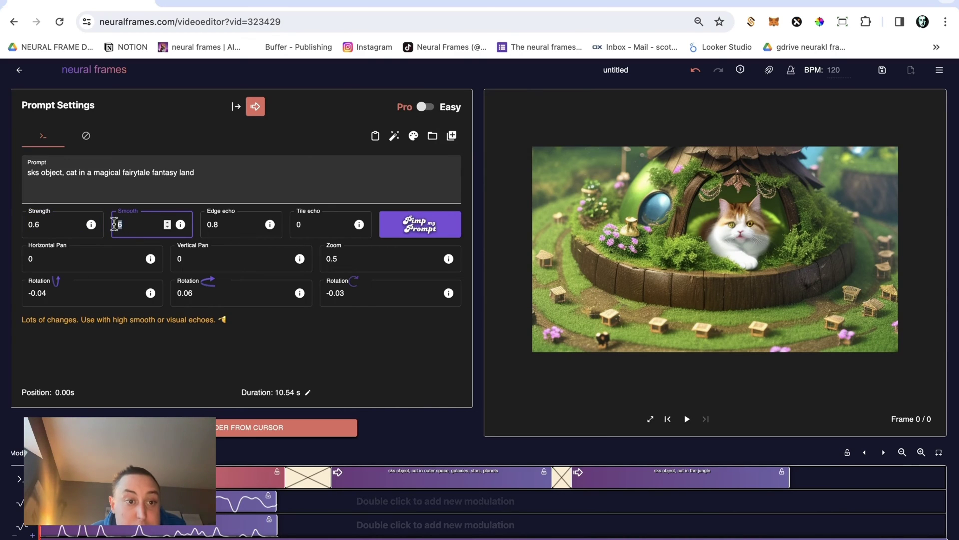
key("super+a")
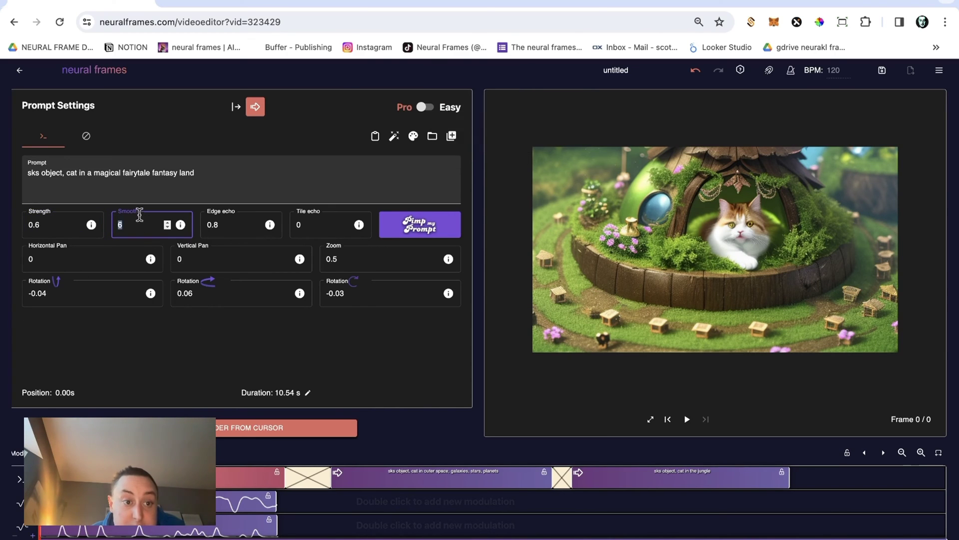
type("14")
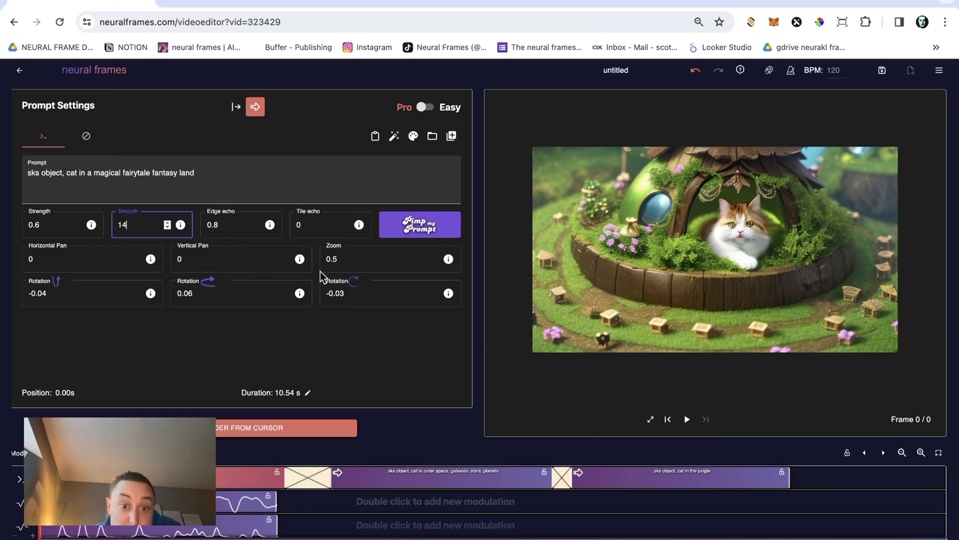
Set Zoom and all three Rotation values to 0
left_click_drag(95, 293, 3, 293)
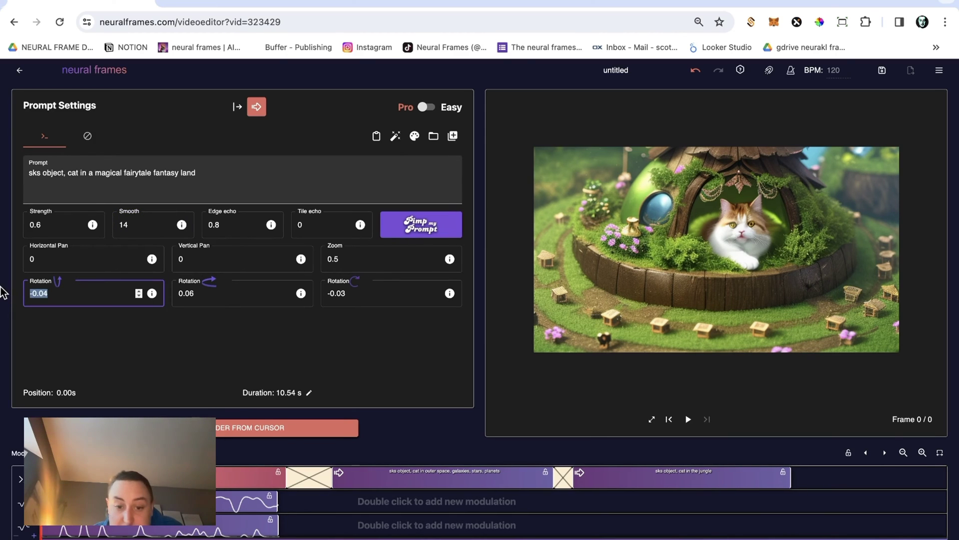
type("0")
key("Tab")
type("0")
key("Tab")
type("0")
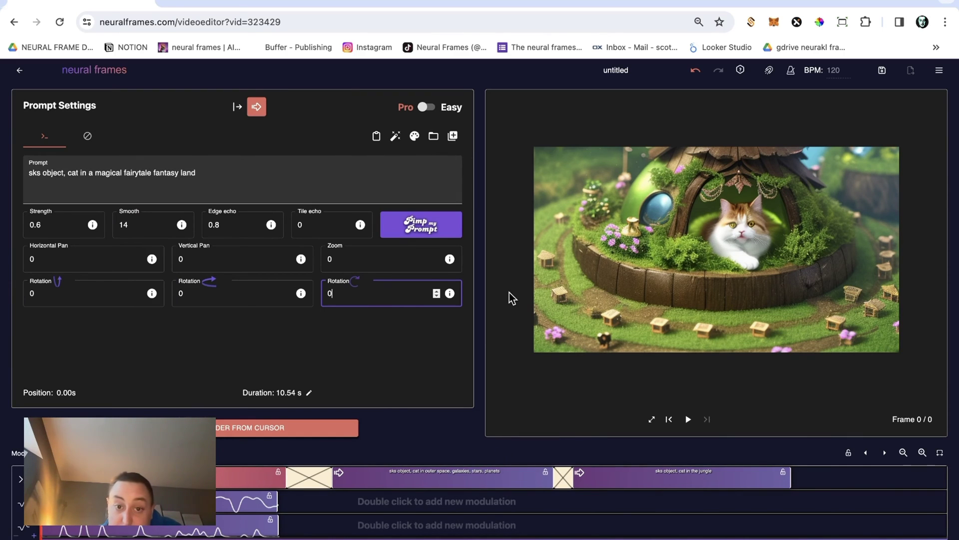
Store the current parameters as 'cat video'
left_click(454, 146)
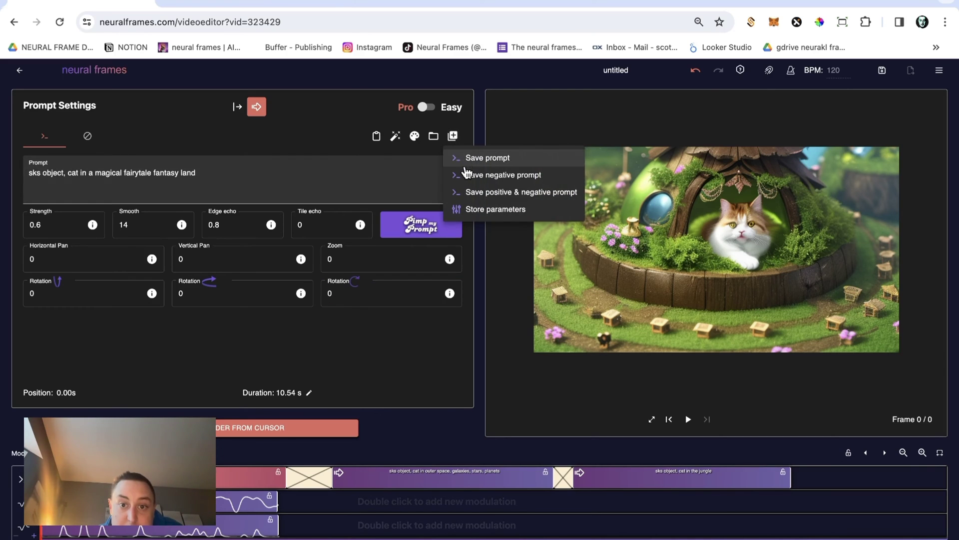
left_click(467, 208)
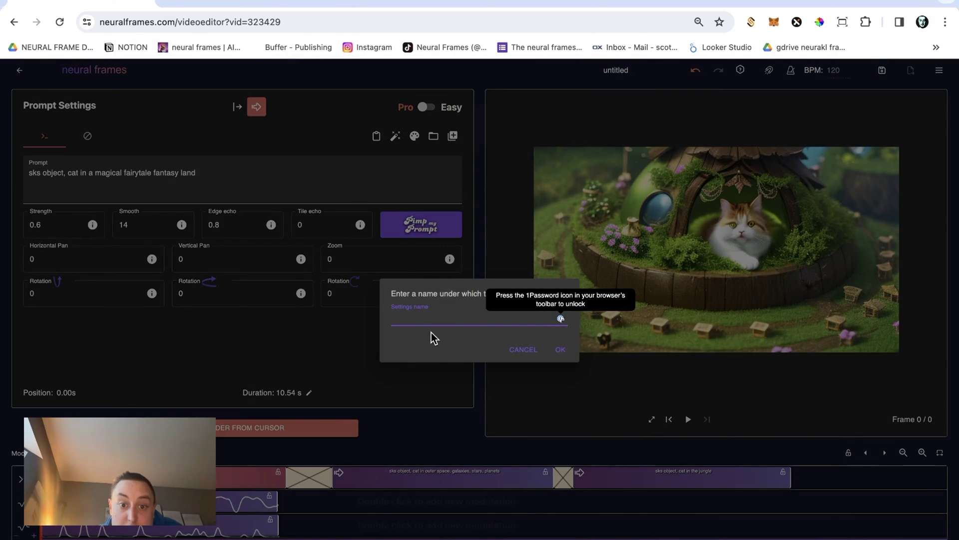
type("cat video")
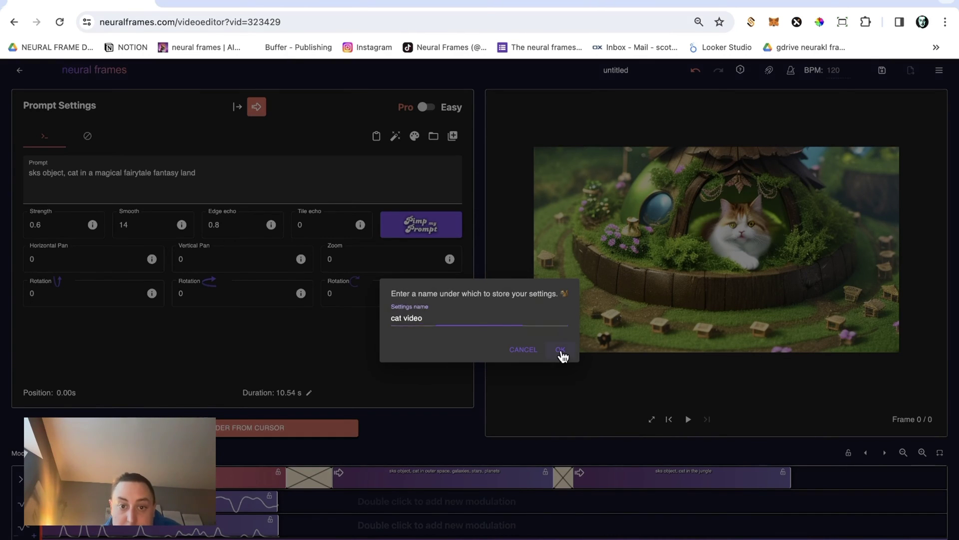
left_click(560, 349)
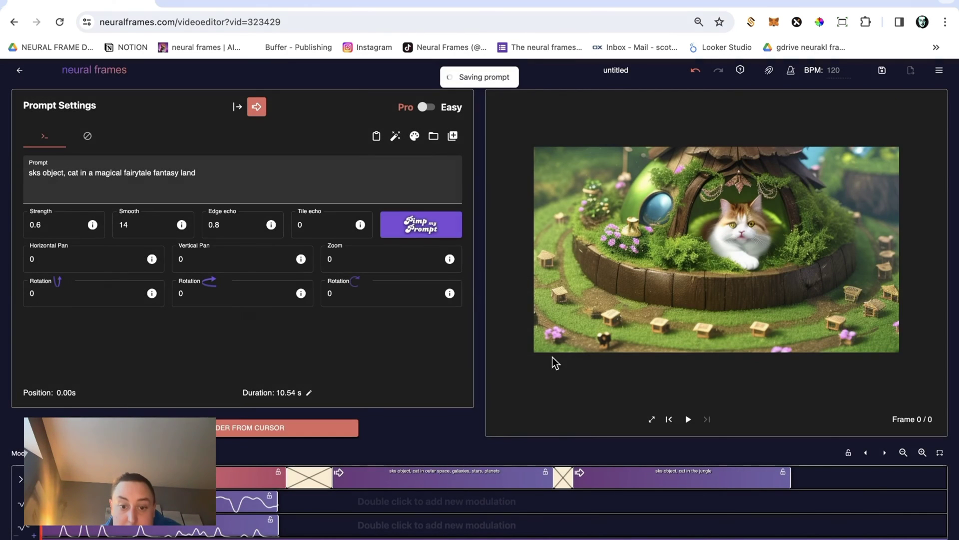
Apply the 'cat video' parameter set to the outer space and jungle clips
left_click(422, 485)
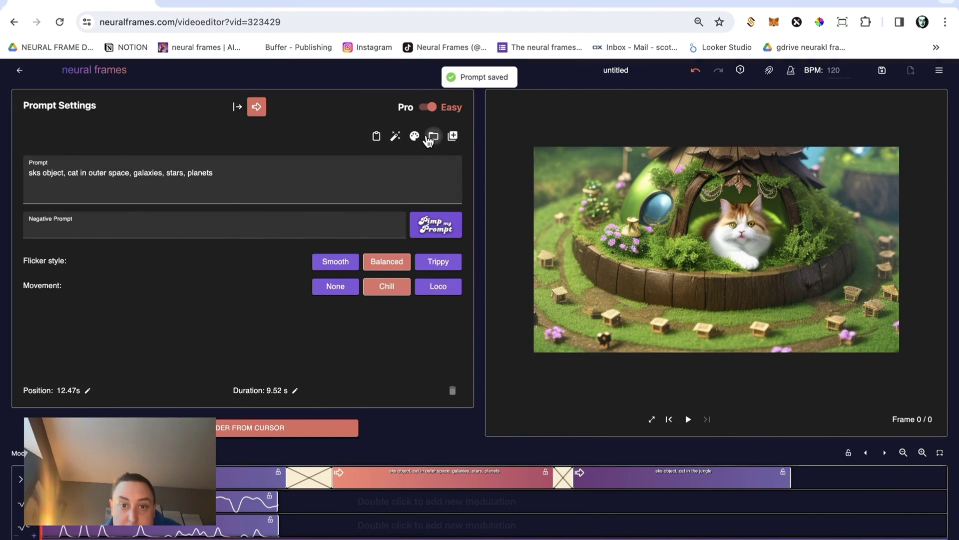
left_click(432, 136)
left_click(289, 168)
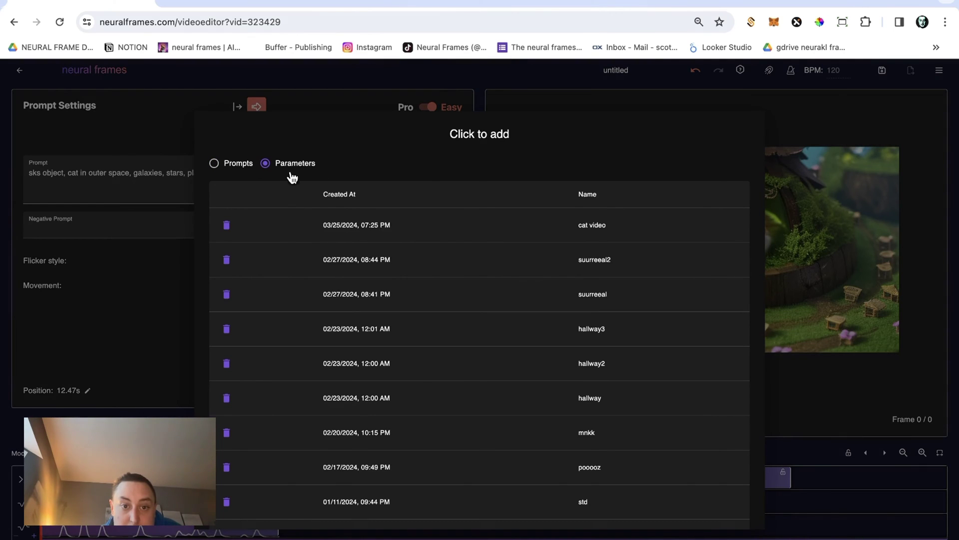
left_click(439, 230)
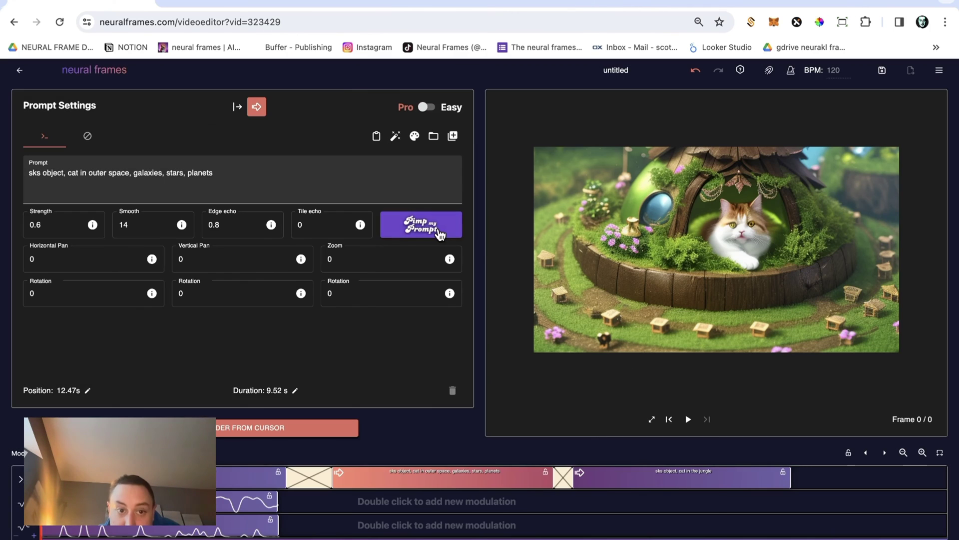
left_click(706, 483)
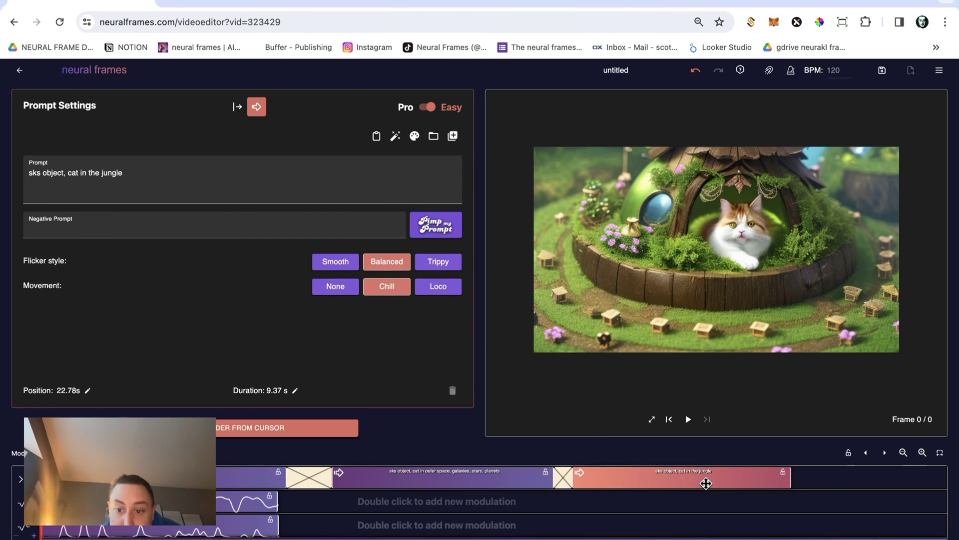
left_click(434, 136)
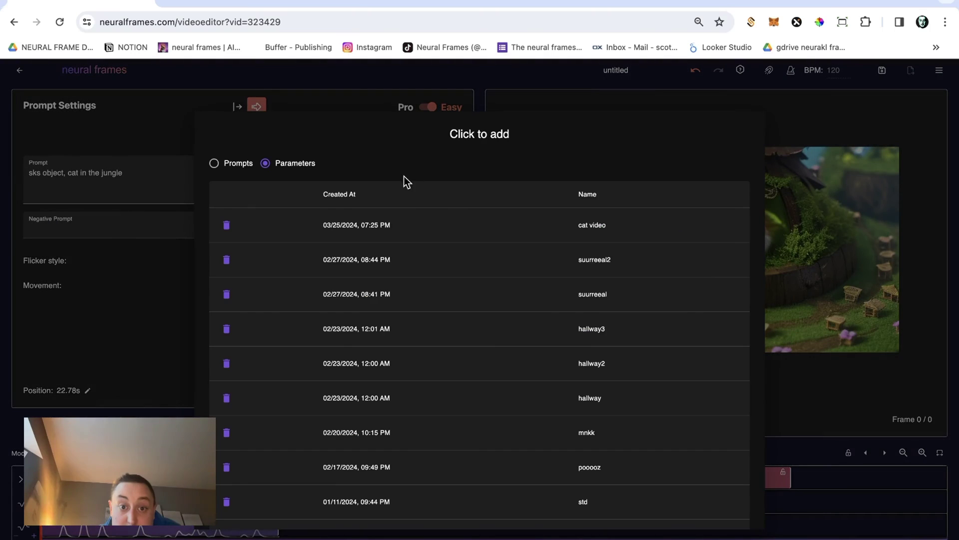
left_click(359, 231)
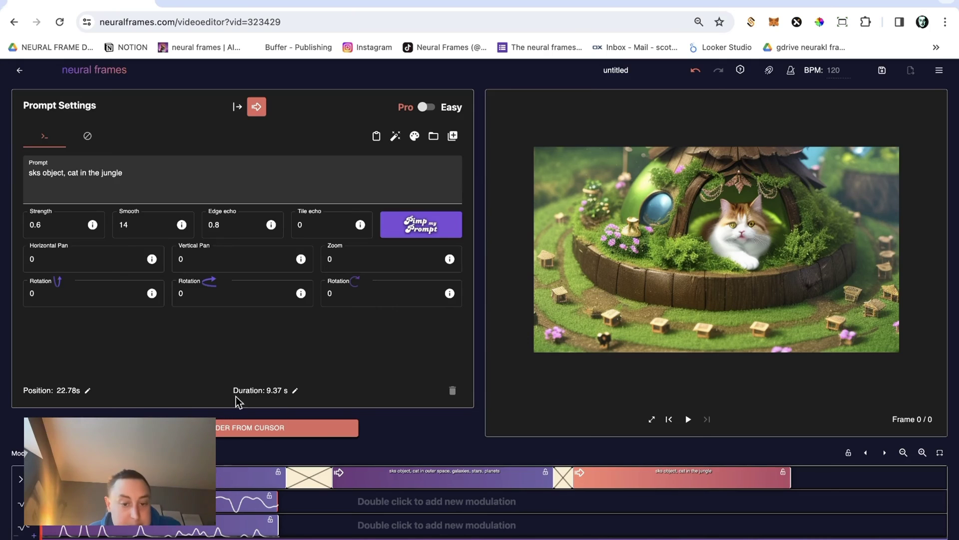
left_click(400, 480)
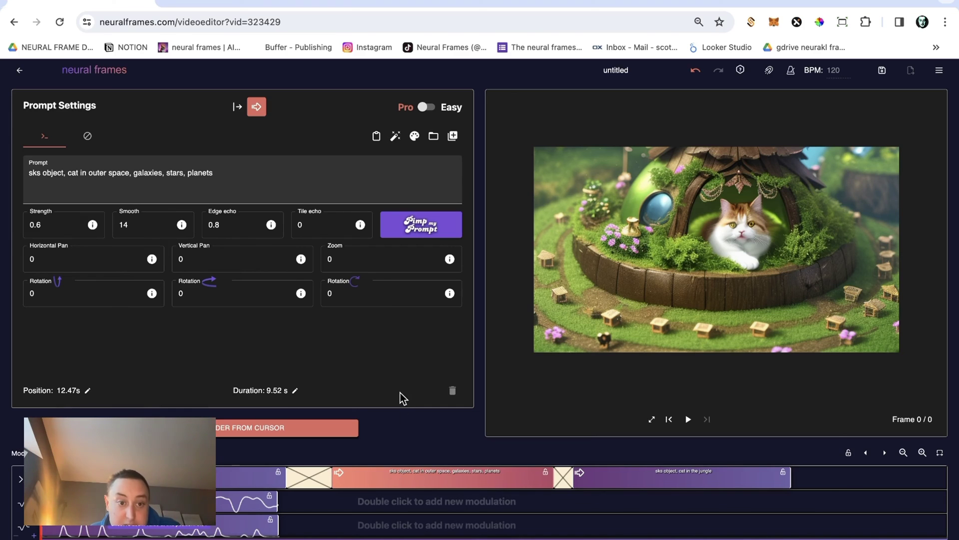
Set the middle Rotation to 0.5 for outer space and -0.5 for jungle
left_click(198, 290)
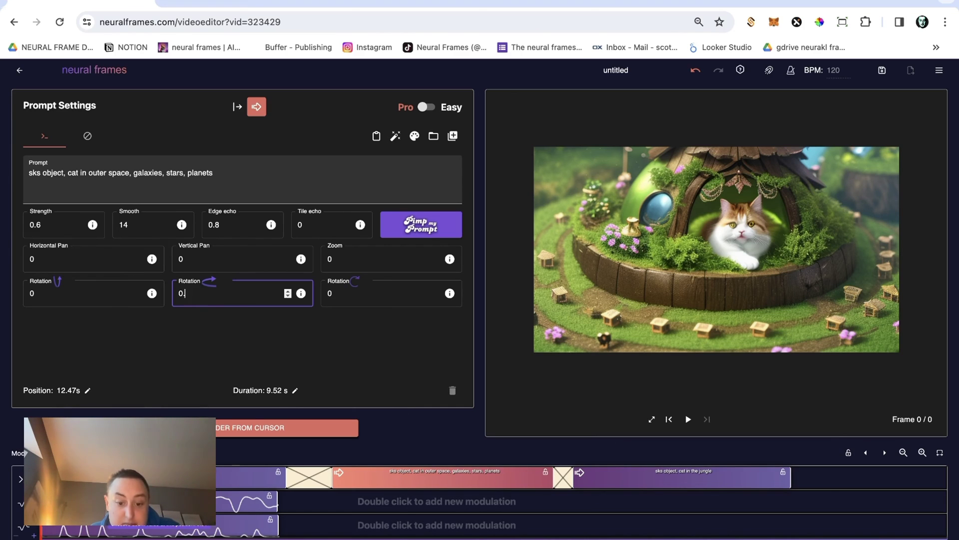
type(".5")
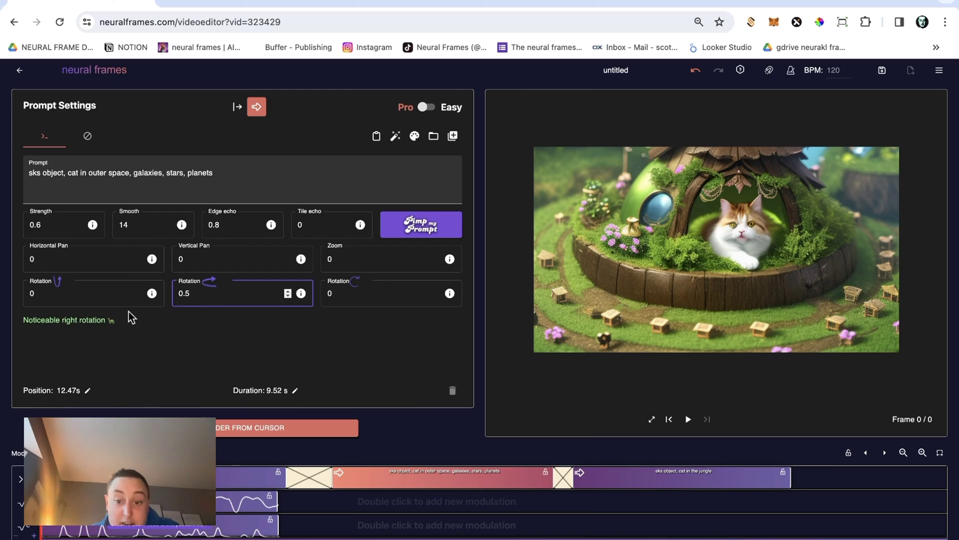
left_click(672, 476)
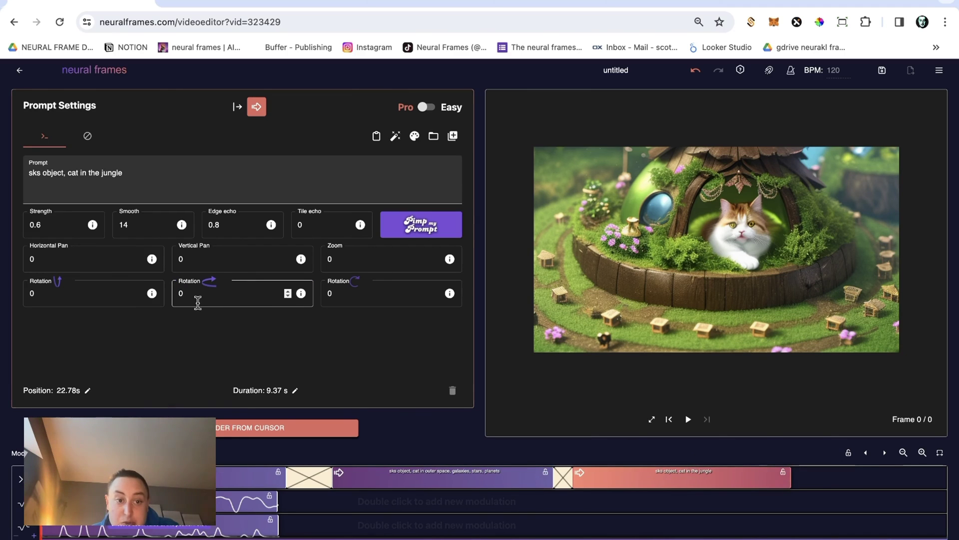
left_click(185, 294)
type(".5")
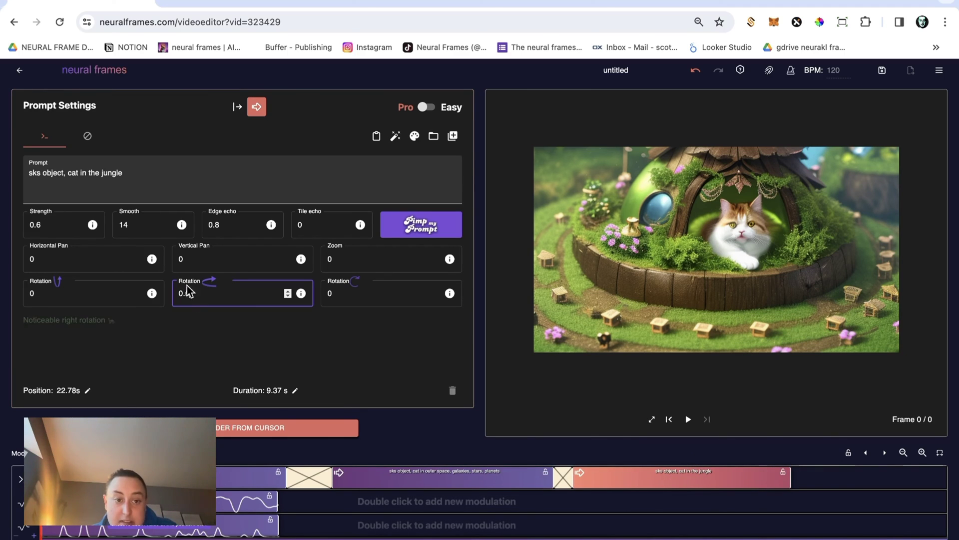
left_click(180, 290)
type("-")
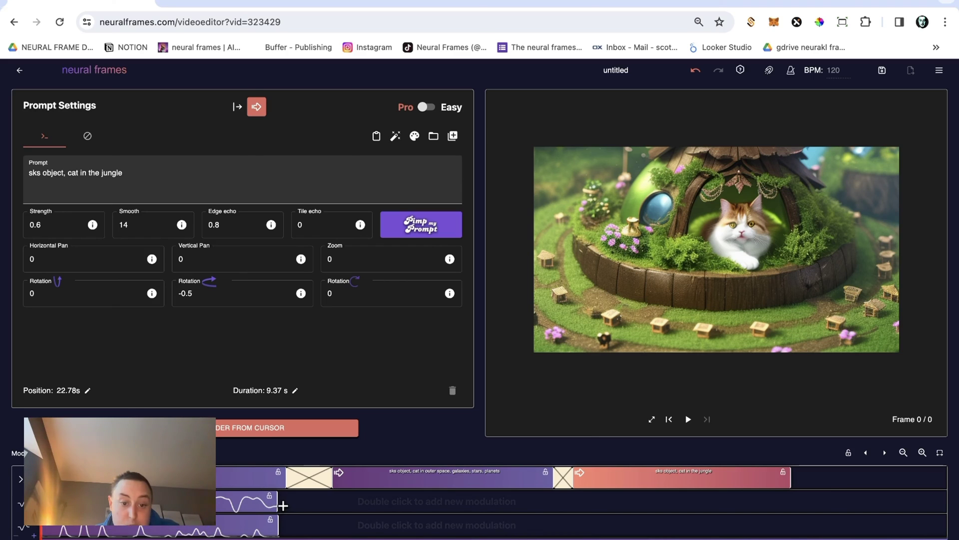
Extend both modulations to the timeline's end and set the Bass/Zoom amplitude to 5
left_click_drag(278, 505, 788, 503)
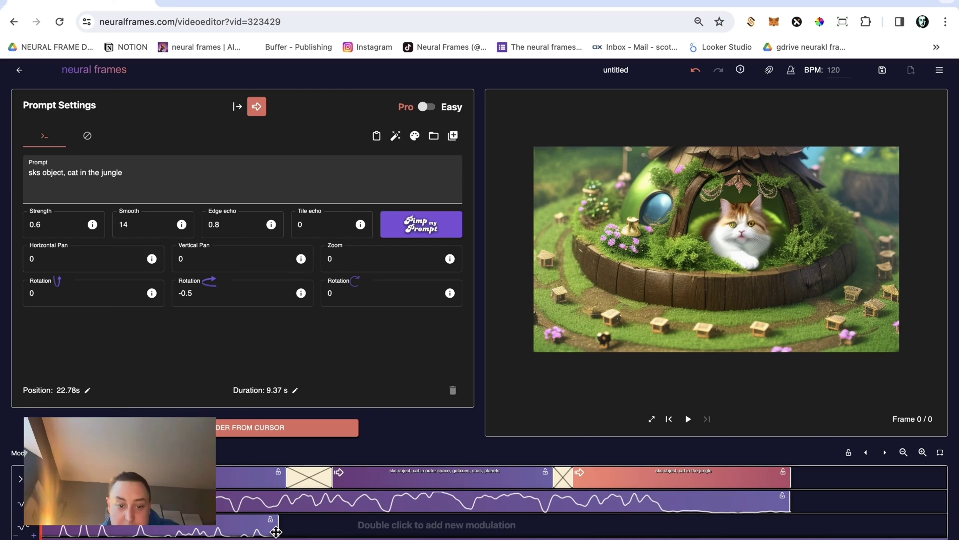
left_click_drag(277, 531, 794, 492)
left_click(349, 502)
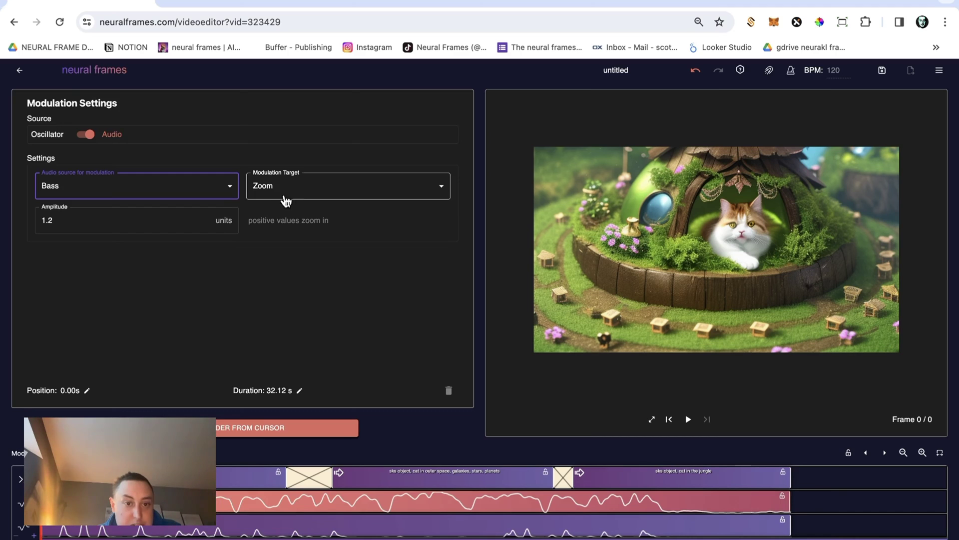
left_click_drag(60, 221, 26, 220)
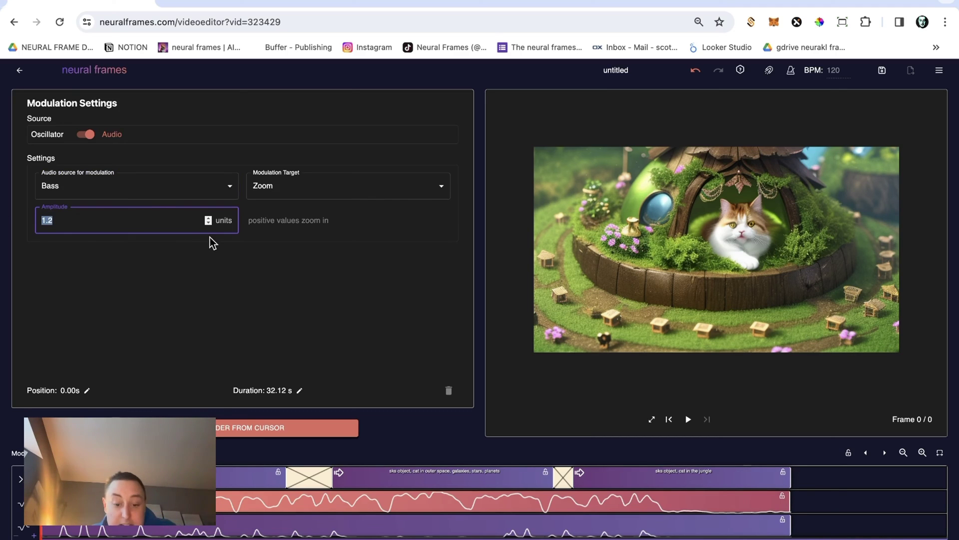
left_click(191, 320)
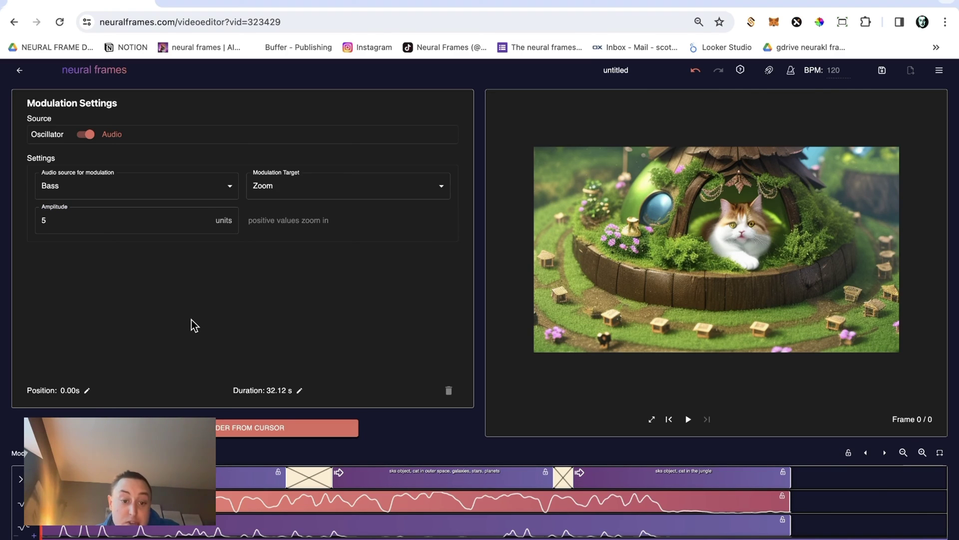
left_click(270, 525)
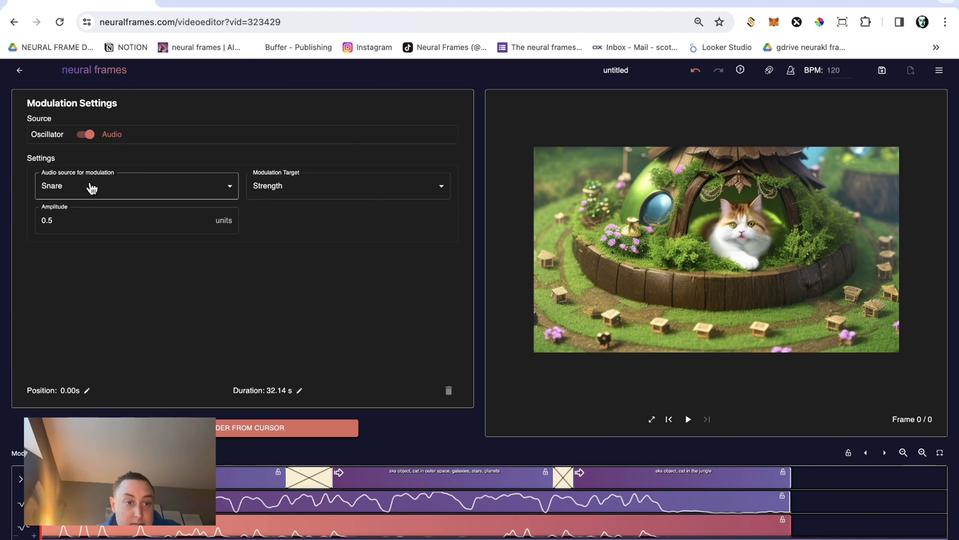
Switch the second modulation's audio source to Kick and its target to Smooth (exp.)
left_click(38, 186)
left_click(67, 278)
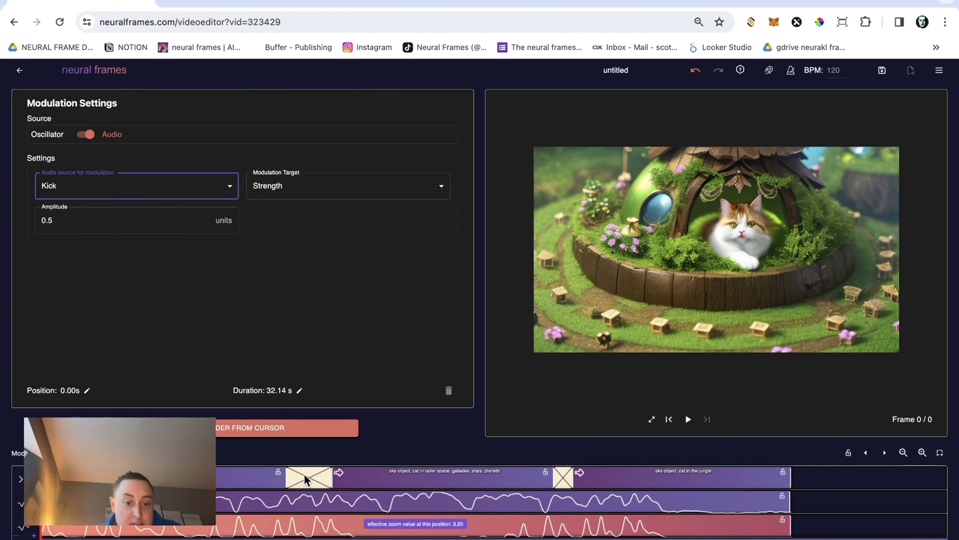
left_click(280, 527)
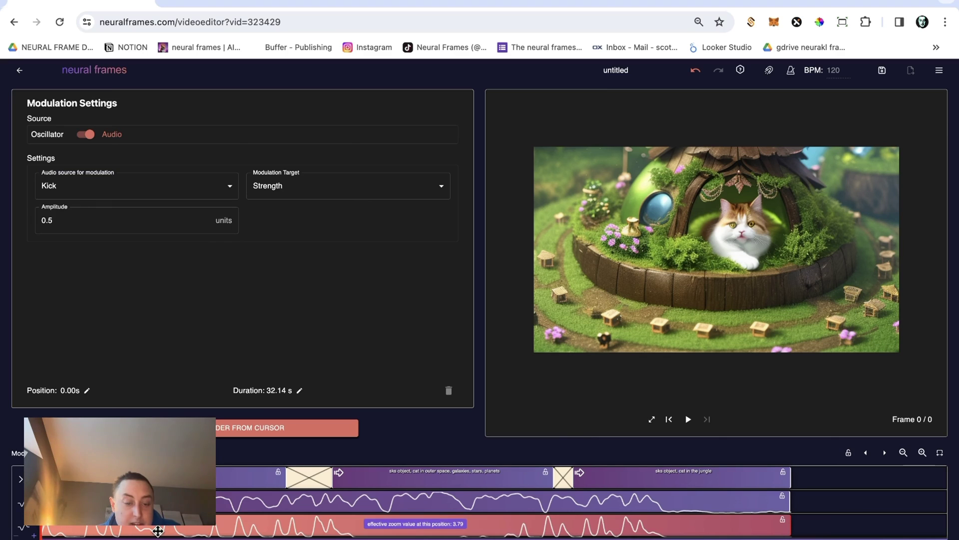
left_click(330, 194)
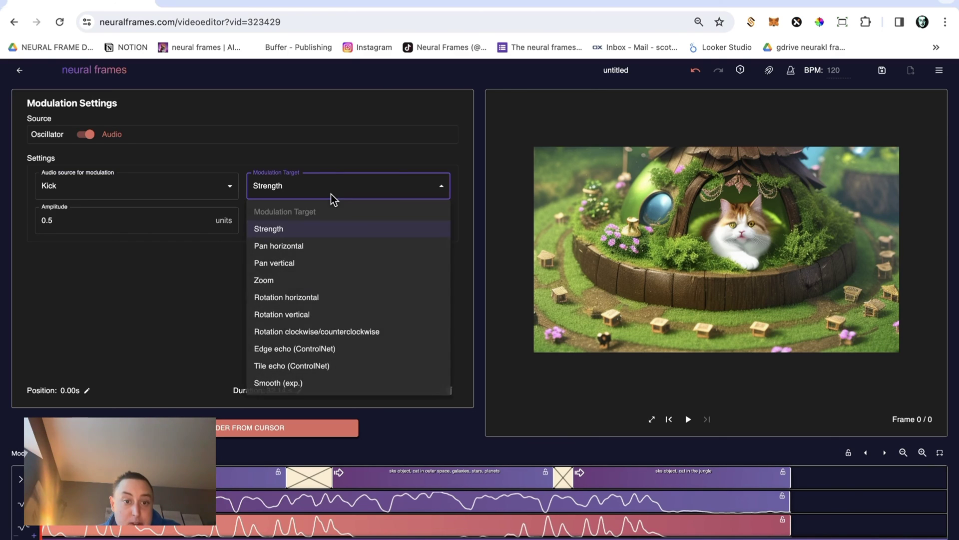
left_click(282, 383)
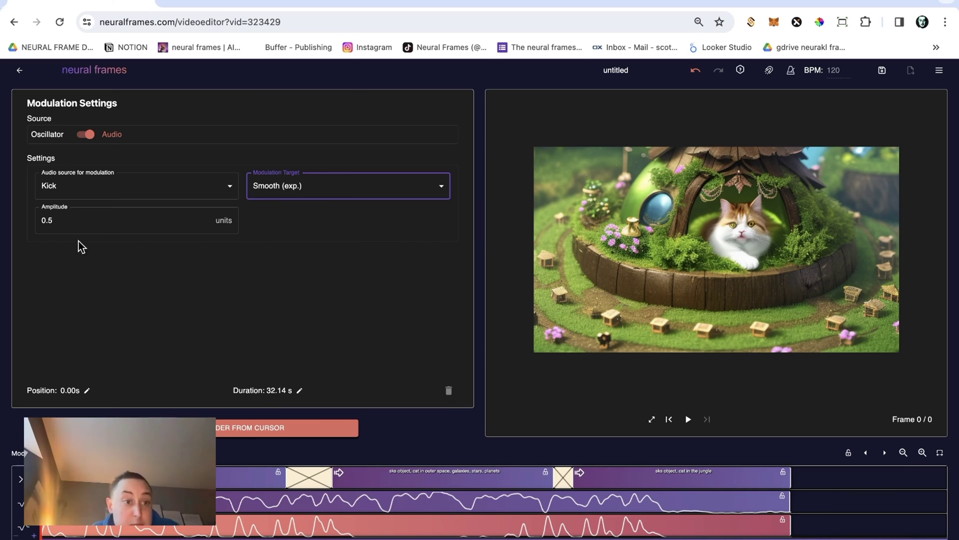
key("Tab")
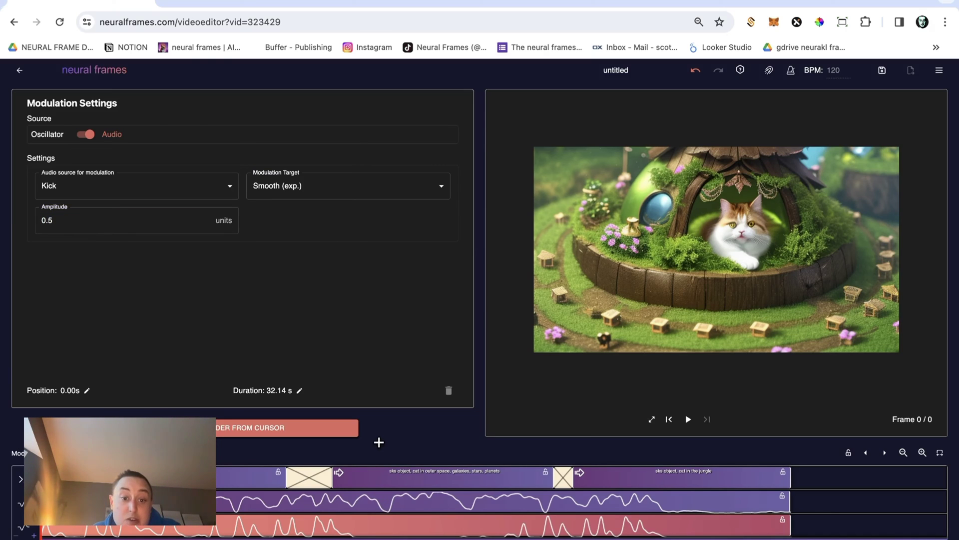
left_click(256, 478)
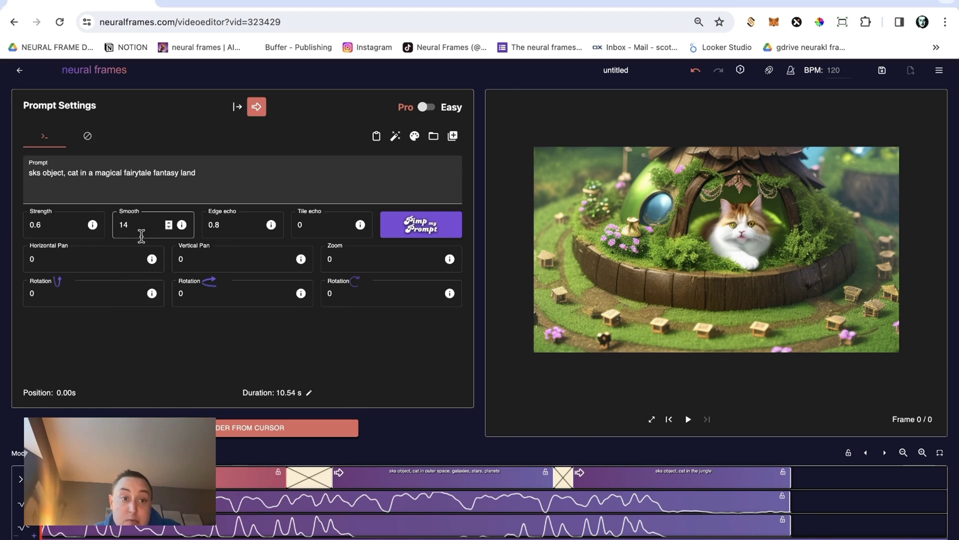
left_click(279, 531)
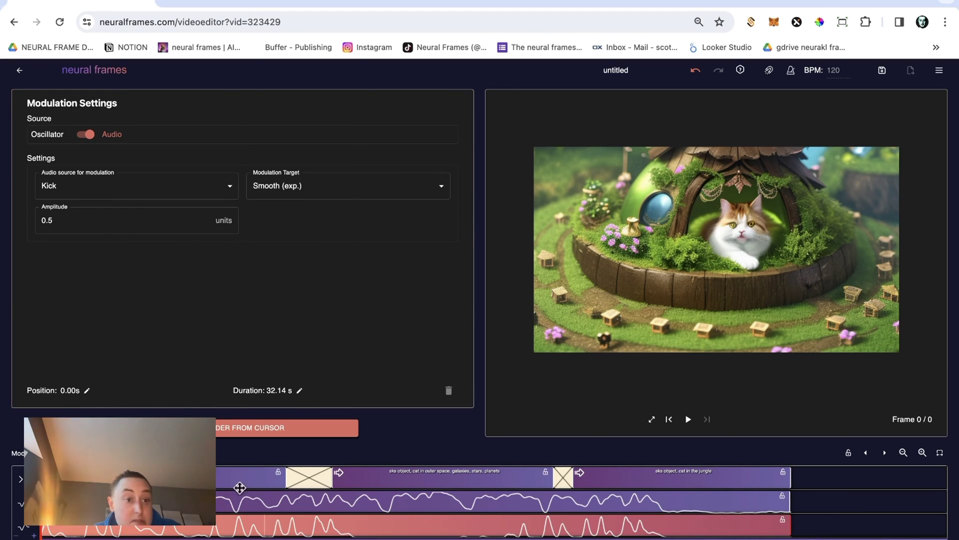
left_click_drag(125, 220, 23, 212)
Clear the kick modulation's Amplitude value
key("BackSpace")
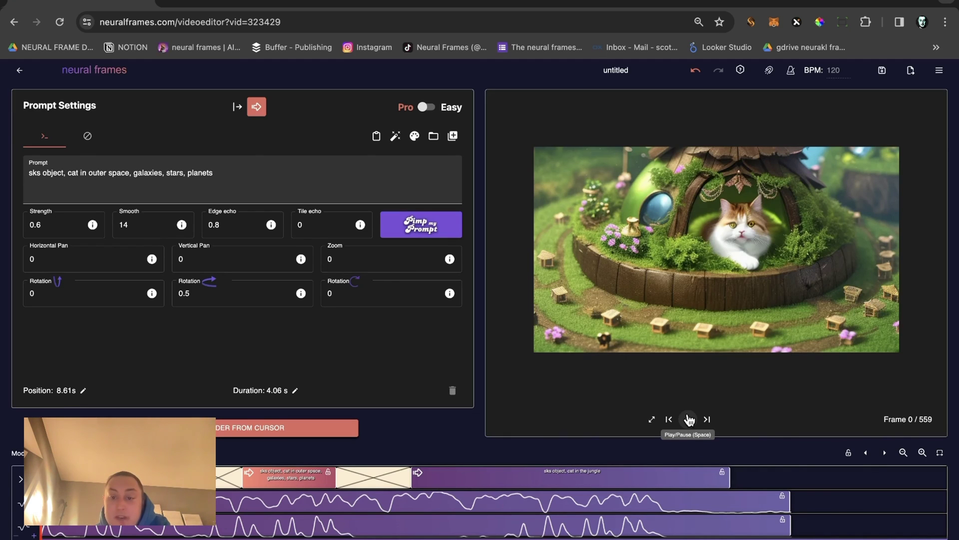
Play the rendered 559-frame cat animation in the preview
left_click(689, 420)
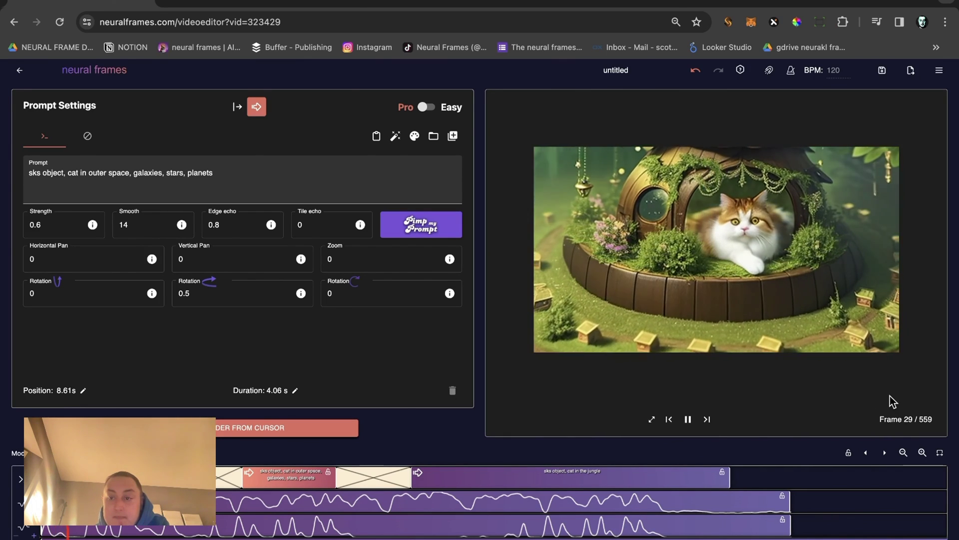